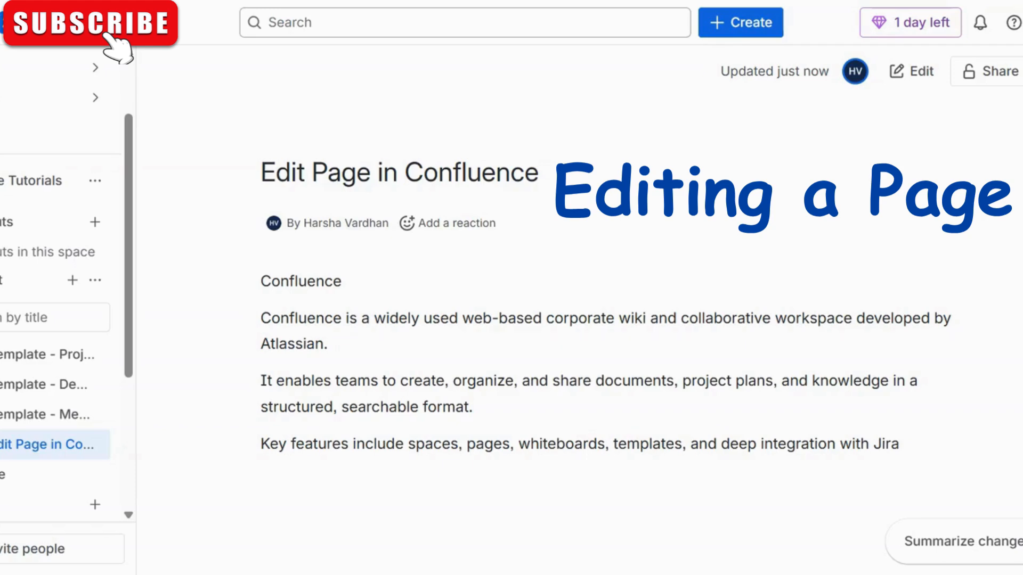
# Open the page for editing and format the "Confluence" line above the body text as Heading 1
pyautogui.click(929, 80)
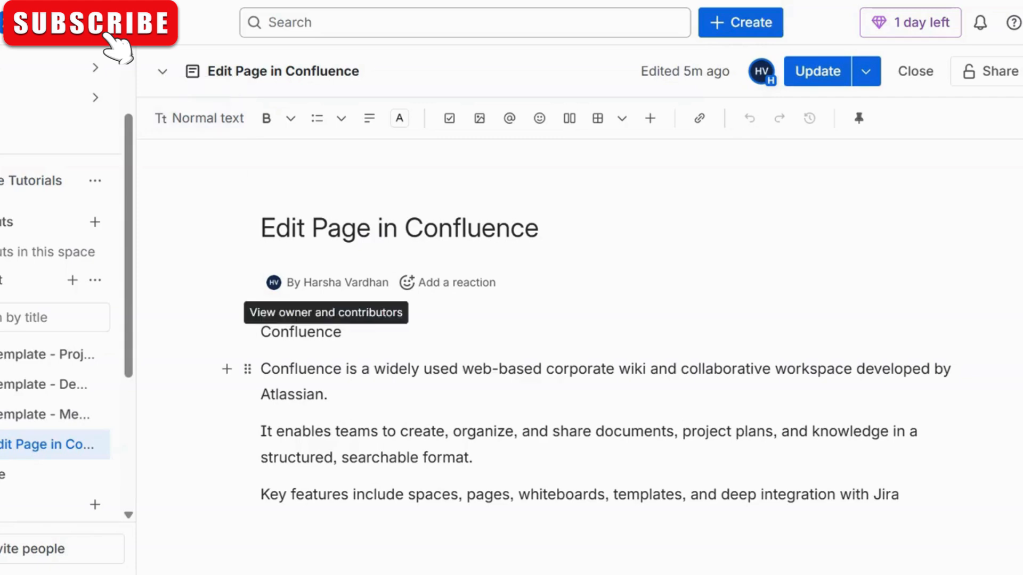
pyautogui.doubleClick(299, 332)
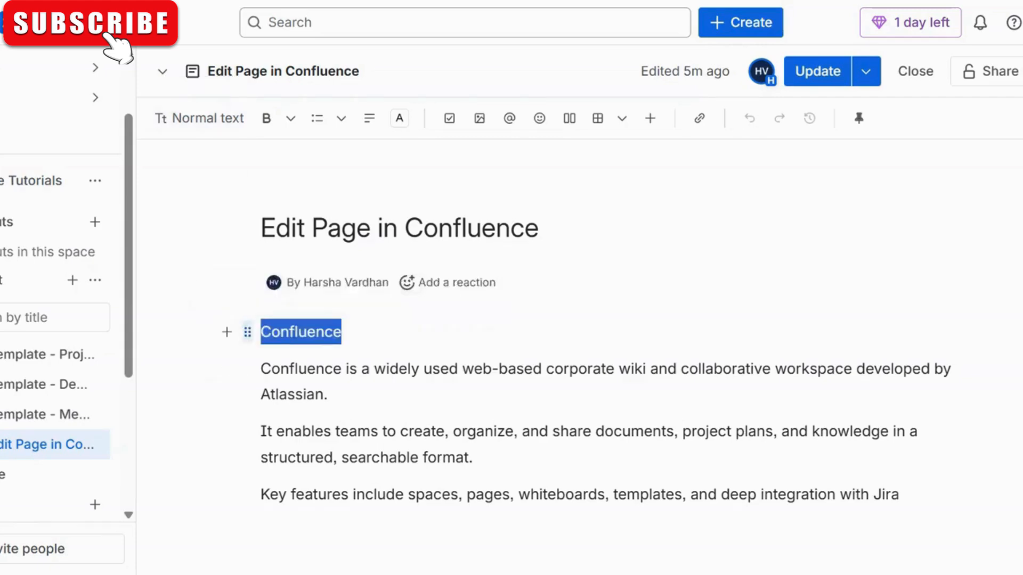
pyautogui.click(342, 332)
pyautogui.hotkey('shift', 'Left')
pyautogui.hotkey('shift', 'Left')
pyautogui.hotkey('shift', 'Left')
pyautogui.hotkey('shift', 'Left')
pyautogui.hotkey('shift', 'Left')
pyautogui.hotkey('shift', 'Left')
pyautogui.hotkey('shift', 'Left')
pyautogui.hotkey('shift', 'Left')
pyautogui.hotkey('shift', 'Left')
pyautogui.hotkey('shift', 'Left')
pyautogui.moveTo(343, 332); pyautogui.dragTo(252, 331)
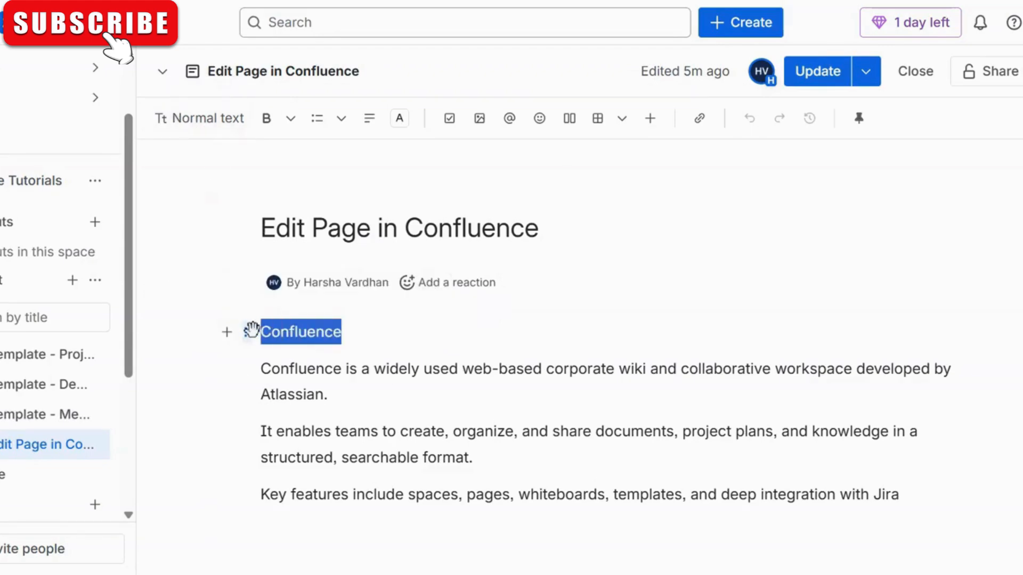
pyautogui.click(191, 127)
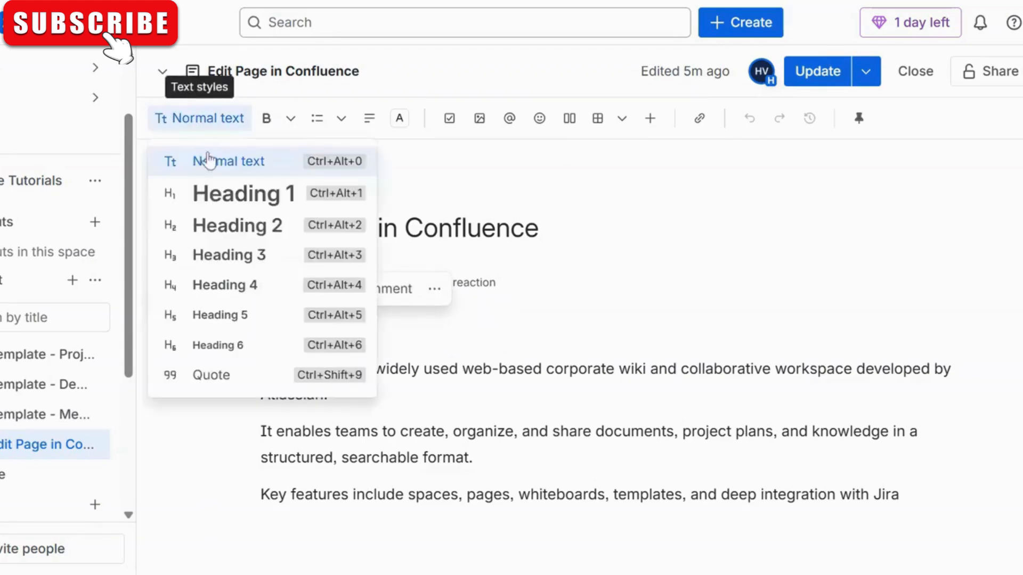
pyautogui.click(250, 206)
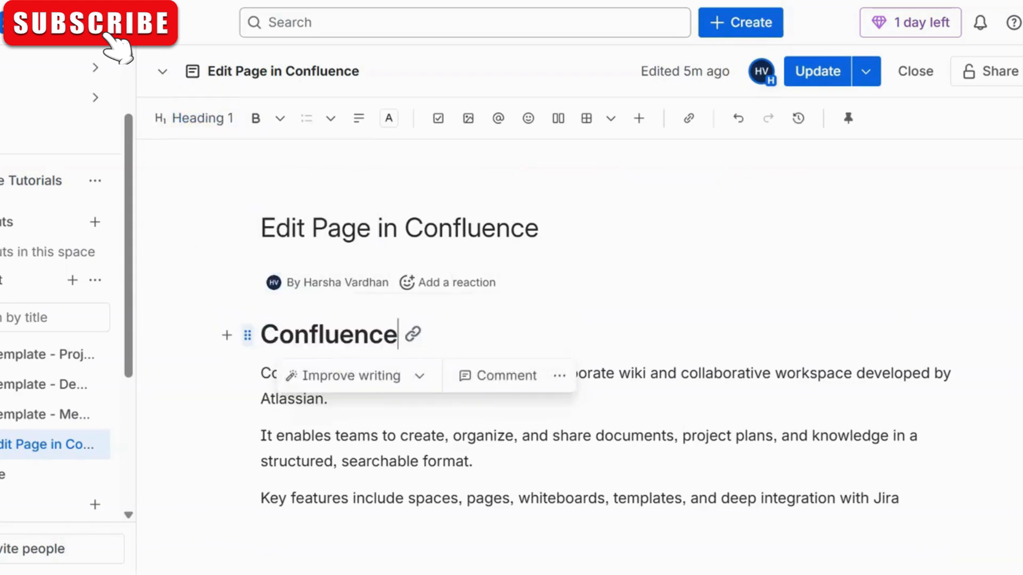
# Change the "Confluence" heading's text style to Heading 2
pyautogui.moveTo(399, 334); pyautogui.dragTo(260, 334)
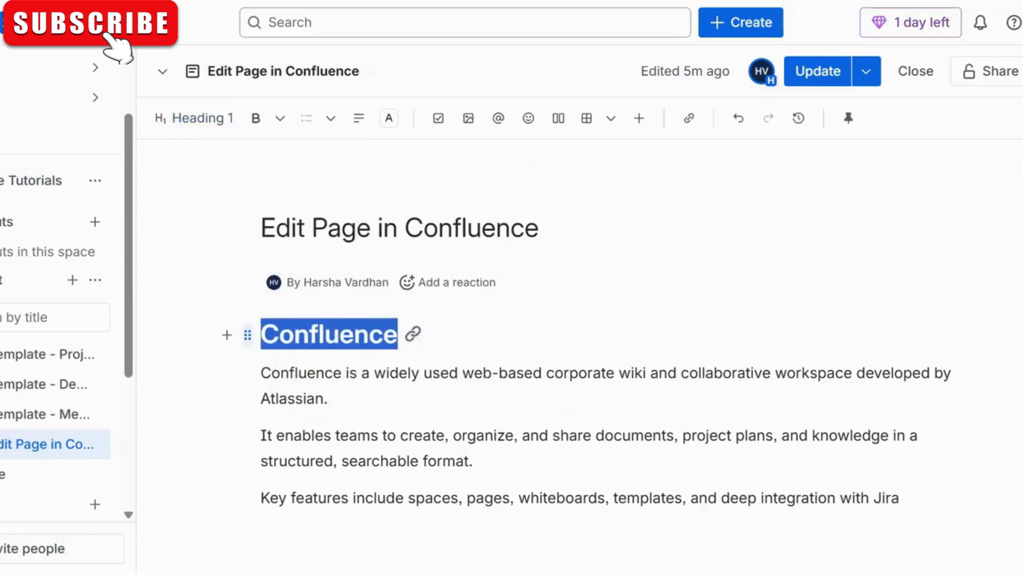
pyautogui.click(231, 134)
pyautogui.click(270, 225)
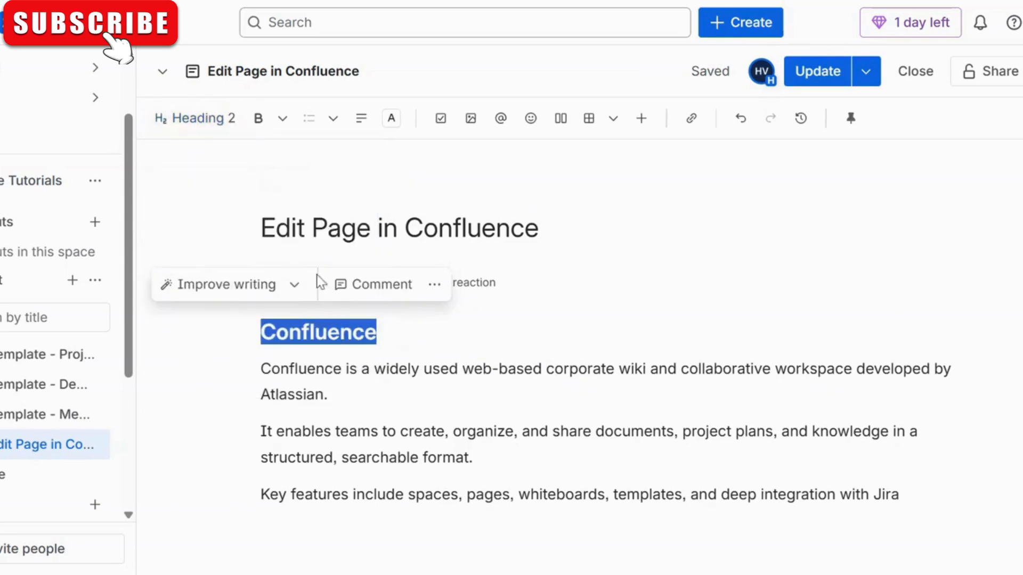
pyautogui.click(378, 332)
pyautogui.moveTo(377, 334); pyautogui.dragTo(260, 334)
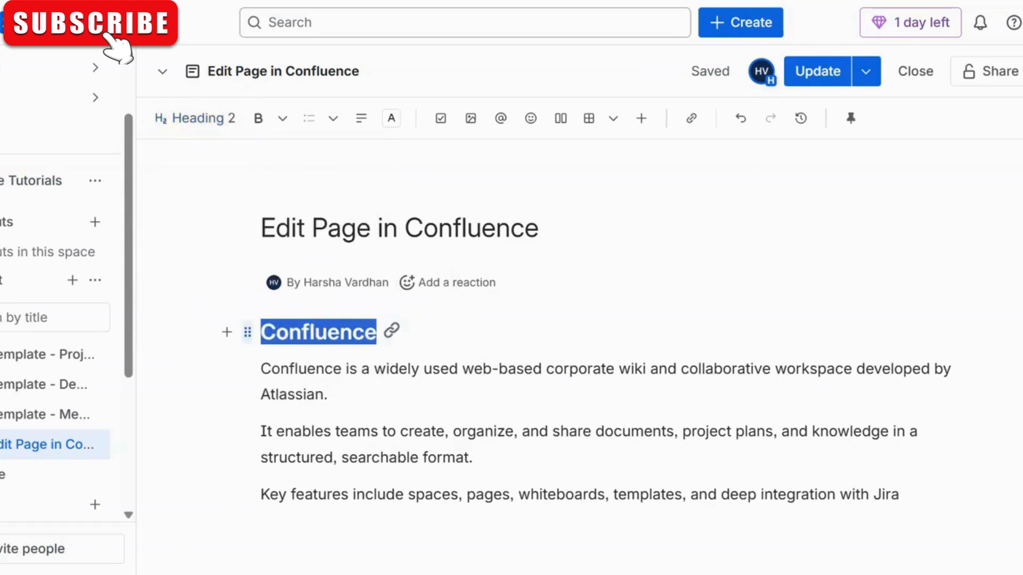
pyautogui.click(230, 135)
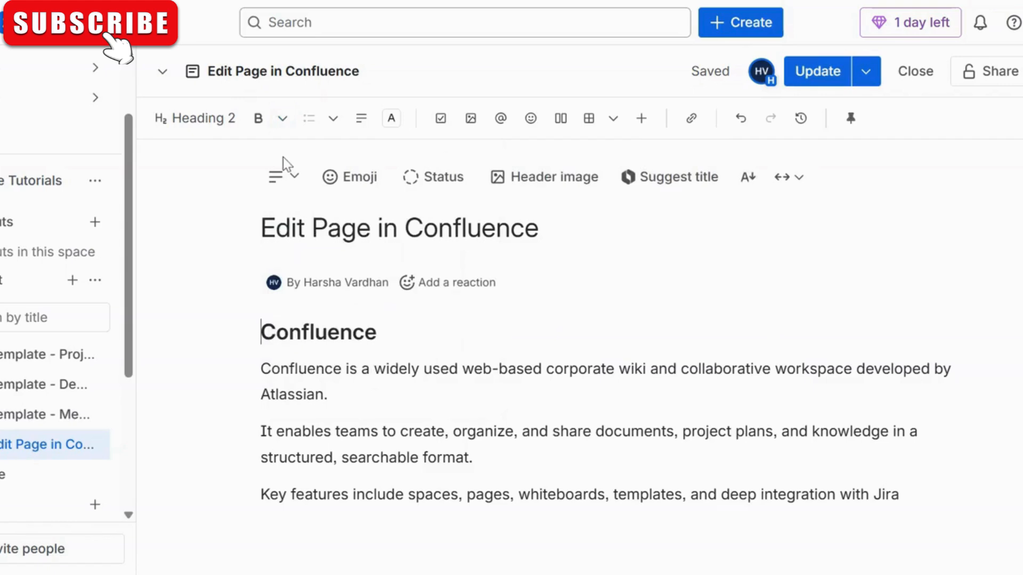
# Italicize the first body paragraph, which describes Confluence as a corporate wiki
pyautogui.click(283, 121)
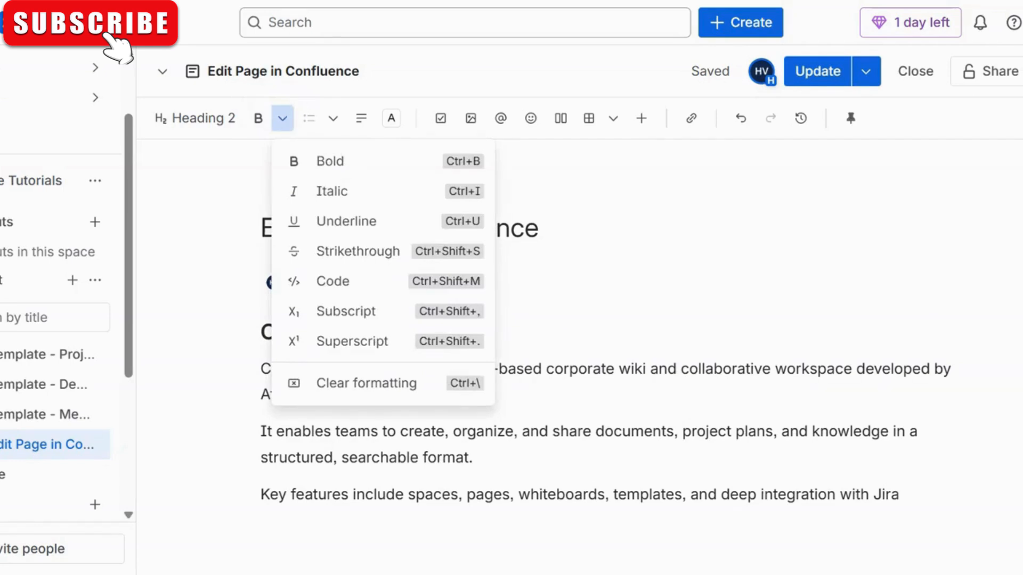
pyautogui.click(352, 395)
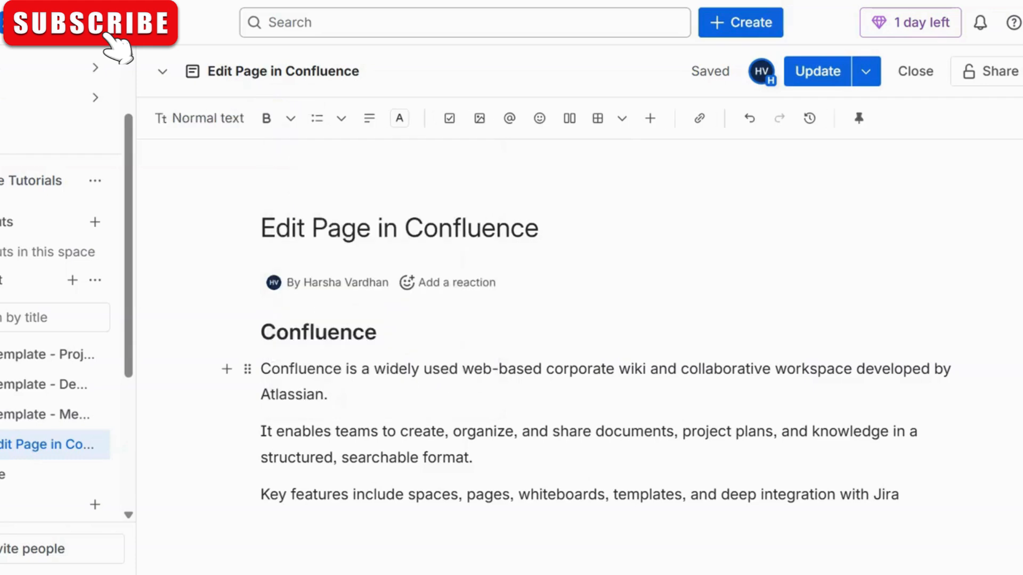
pyautogui.moveTo(329, 395); pyautogui.dragTo(261, 369)
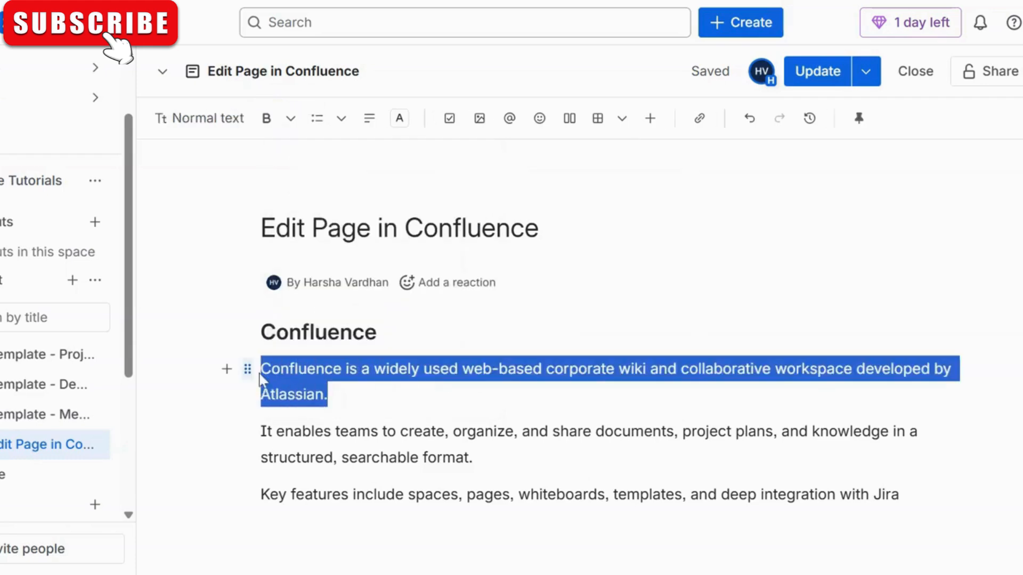
pyautogui.click(290, 120)
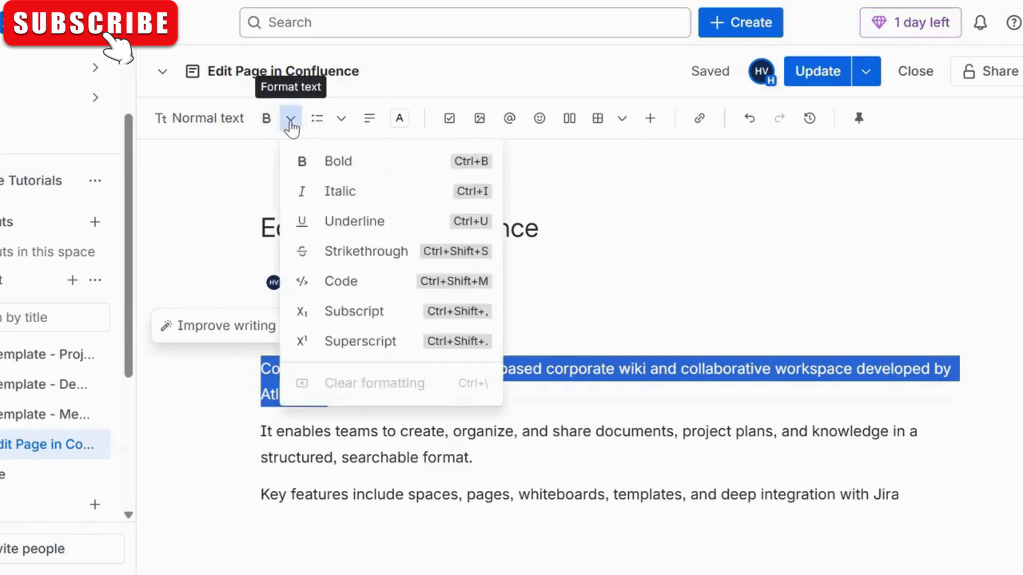
pyautogui.click(344, 198)
# Apply strikethrough to the whole first body paragraph under the "Confluence" heading
pyautogui.click(335, 395)
pyautogui.moveTo(334, 394); pyautogui.dragTo(260, 369)
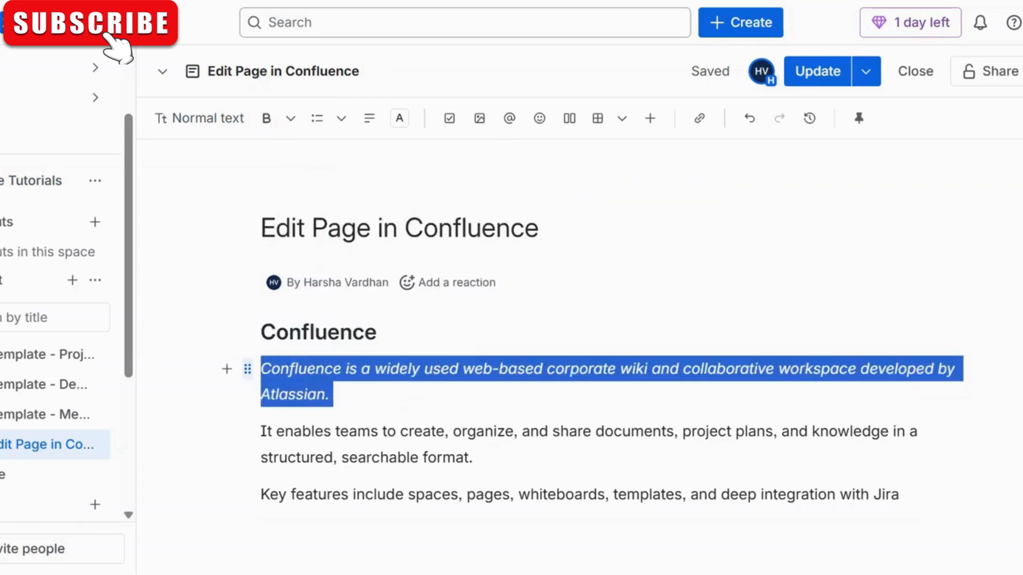
pyautogui.click(291, 119)
pyautogui.click(369, 256)
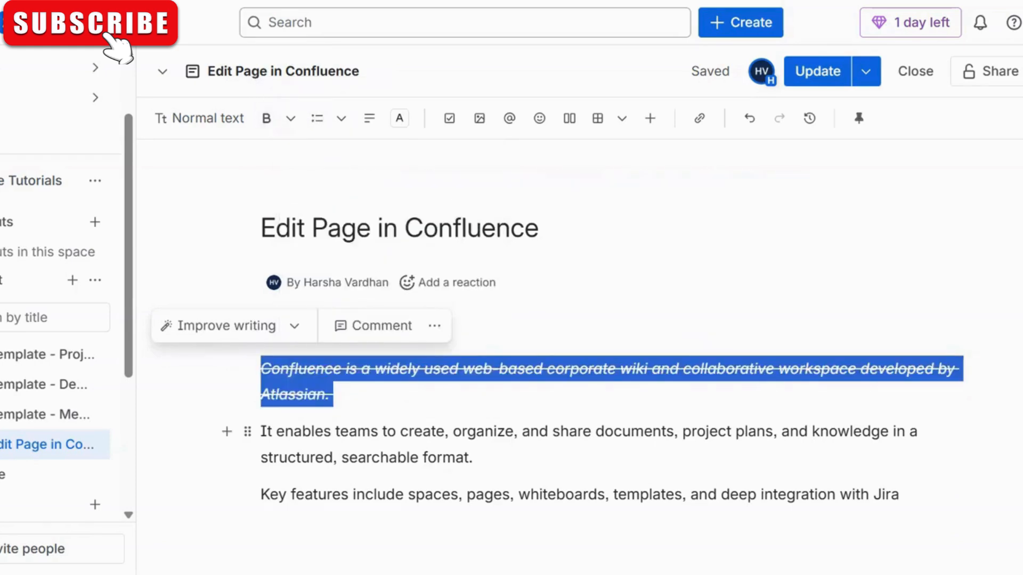
pyautogui.click(431, 431)
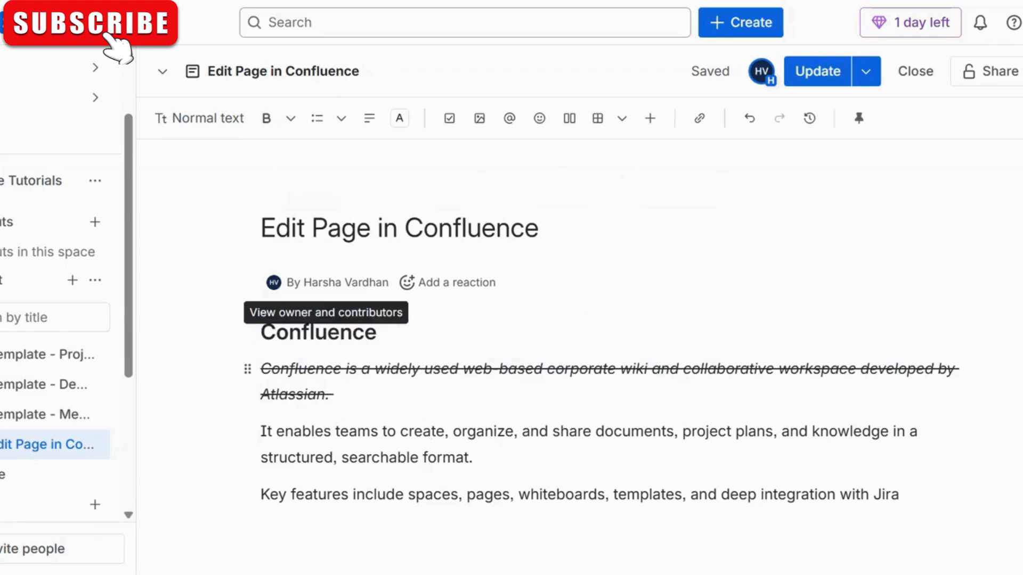
# Clear all text formatting from the first body paragraph
pyautogui.moveTo(333, 394); pyautogui.dragTo(260, 368)
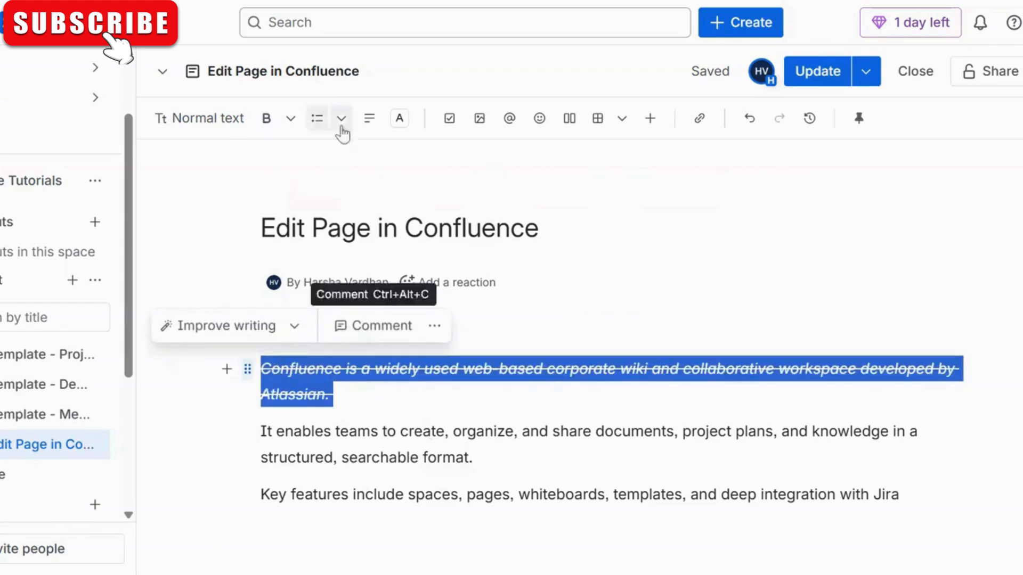
pyautogui.click(291, 123)
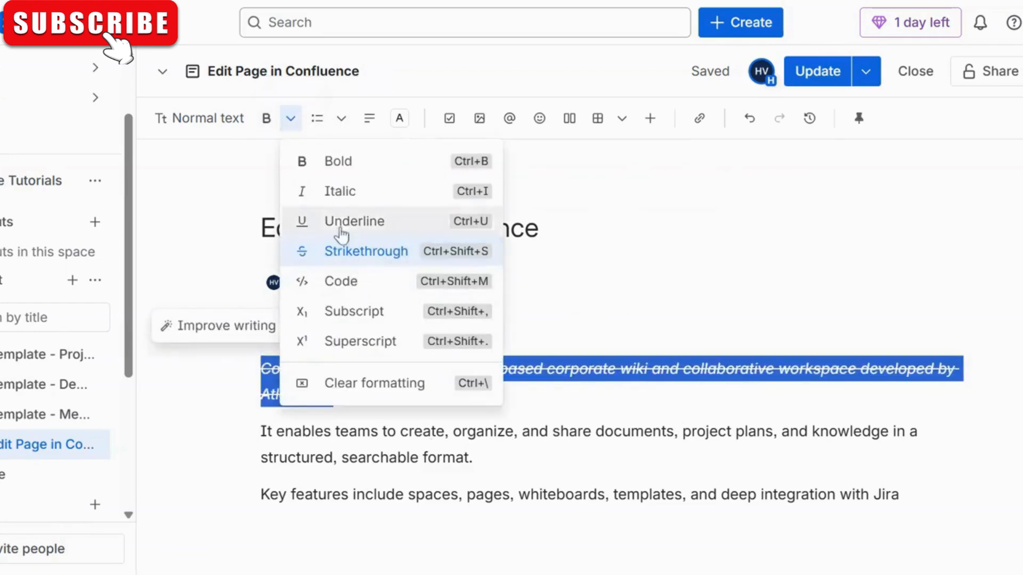
pyautogui.click(378, 392)
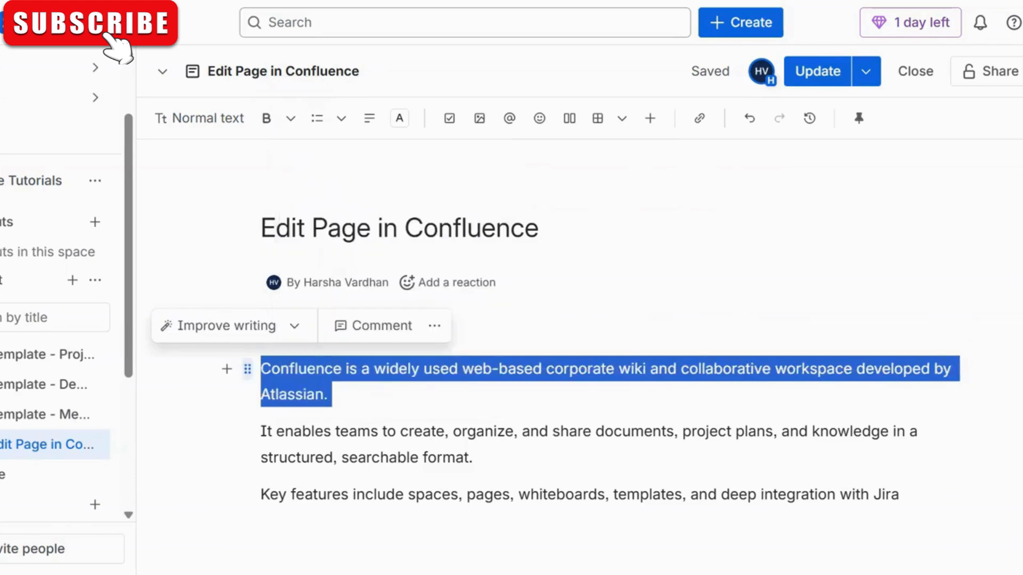
pyautogui.click(578, 368)
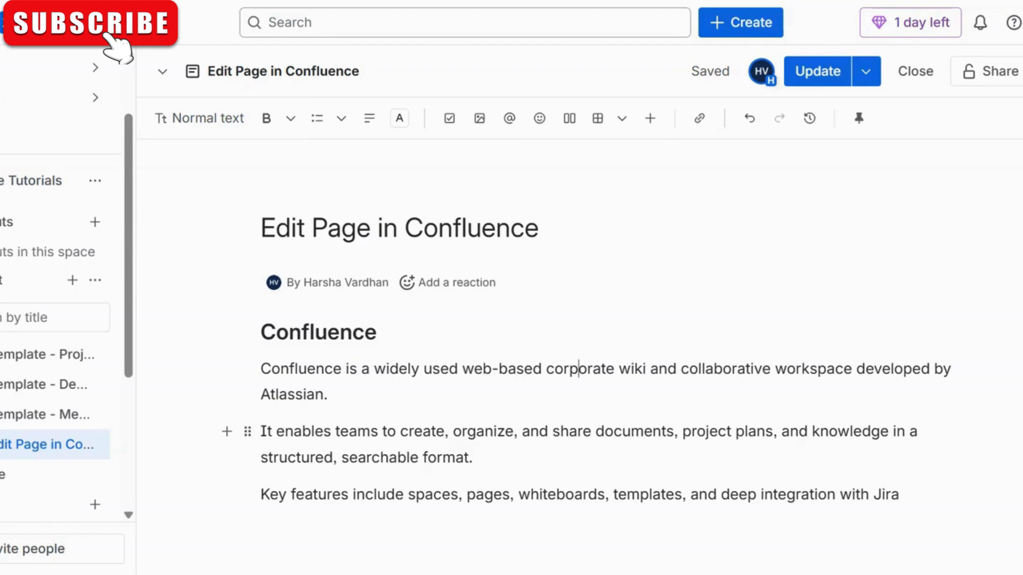
# Turn the three body paragraphs under the "Confluence" heading into a numbered list
pyautogui.moveTo(899, 494); pyautogui.dragTo(259, 378)
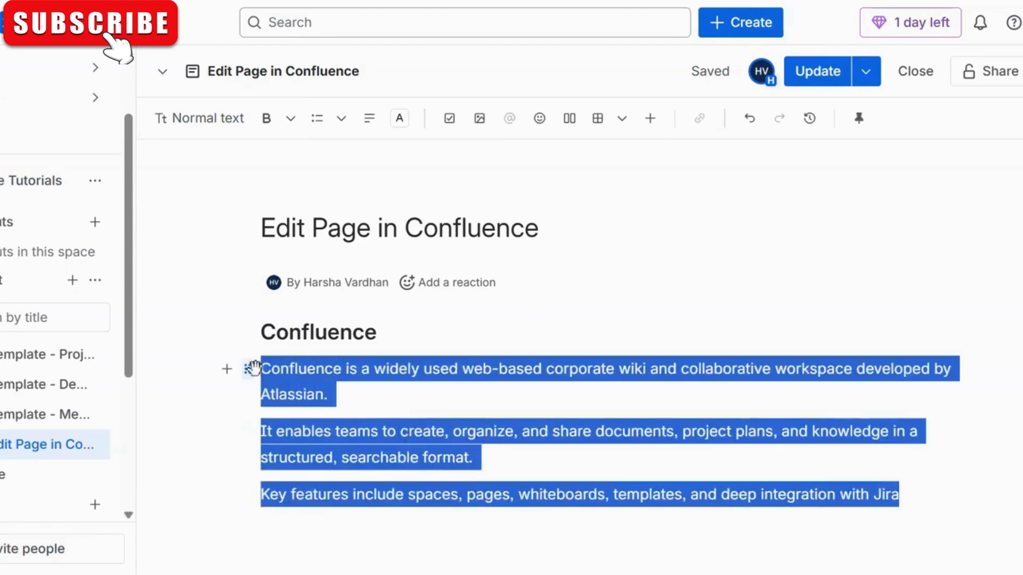
pyautogui.click(341, 117)
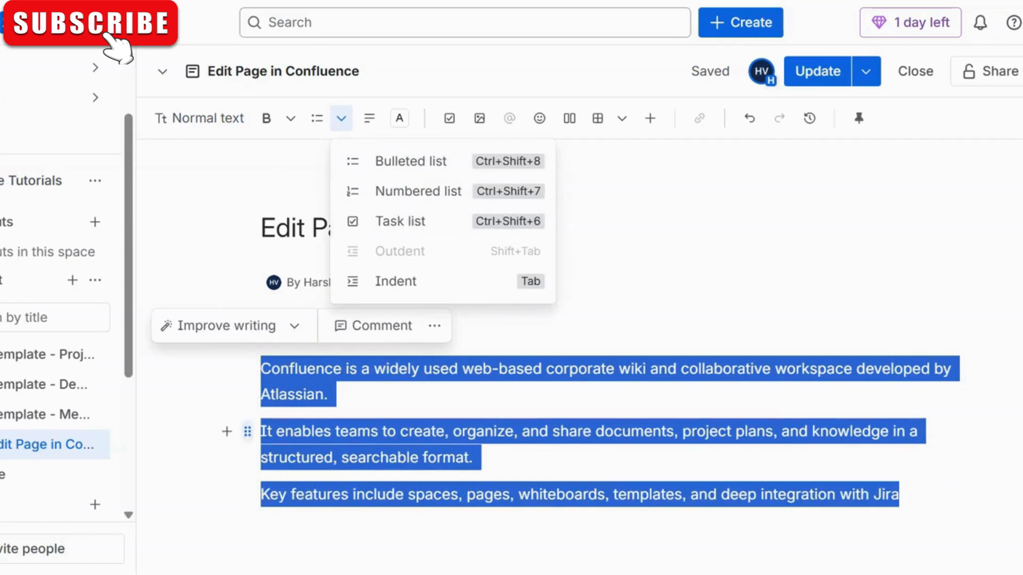
pyautogui.click(422, 192)
pyautogui.click(277, 516)
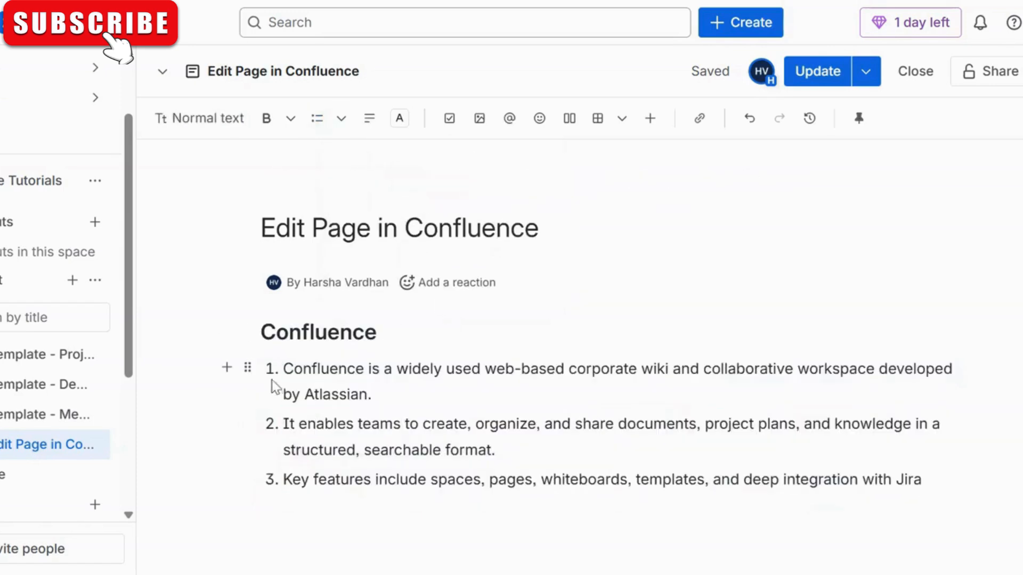
# Convert the three-item numbered list into a bulleted list
pyautogui.moveTo(923, 481); pyautogui.dragTo(281, 369)
pyautogui.click(349, 120)
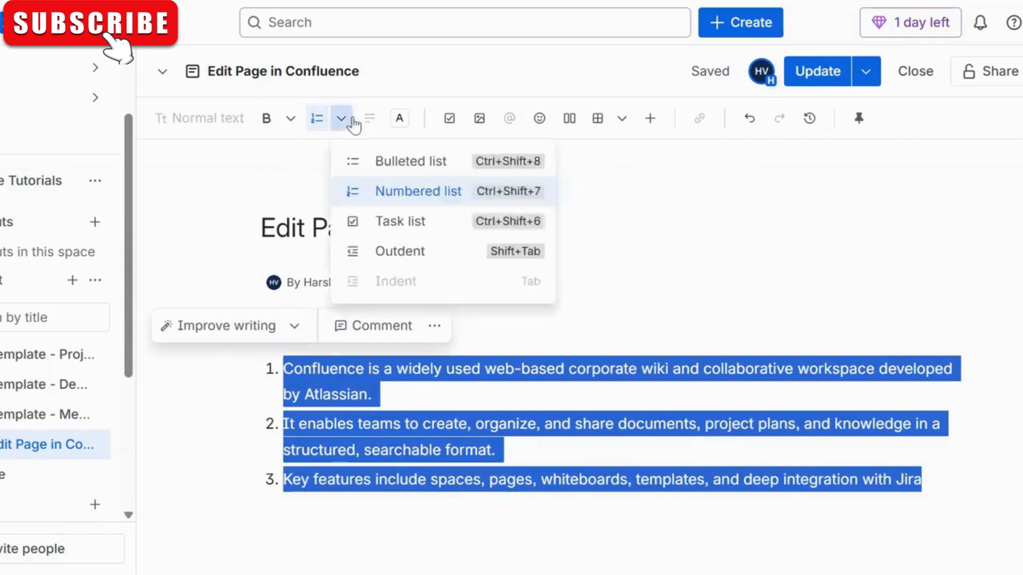
pyautogui.click(382, 169)
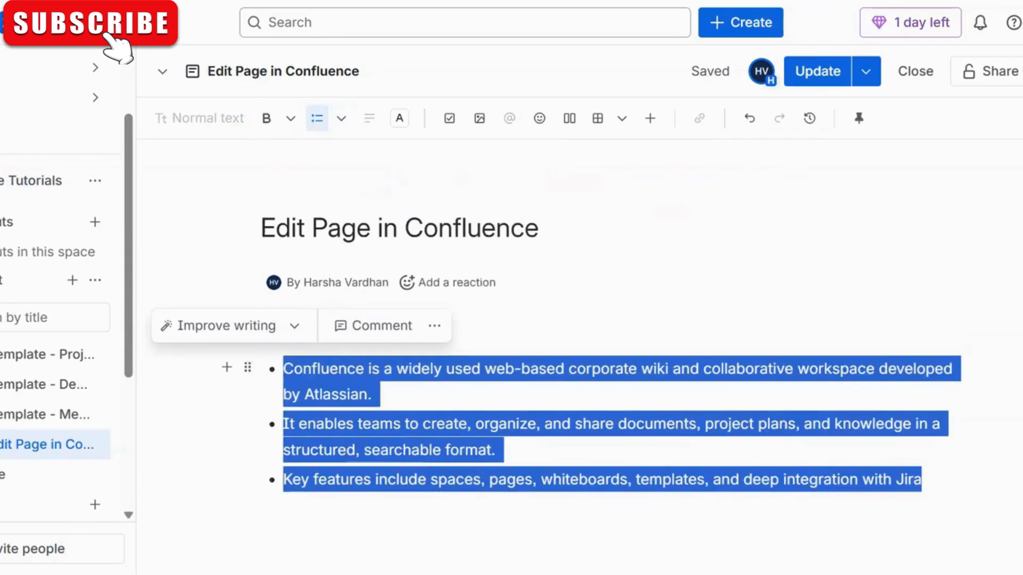
pyautogui.click(340, 394)
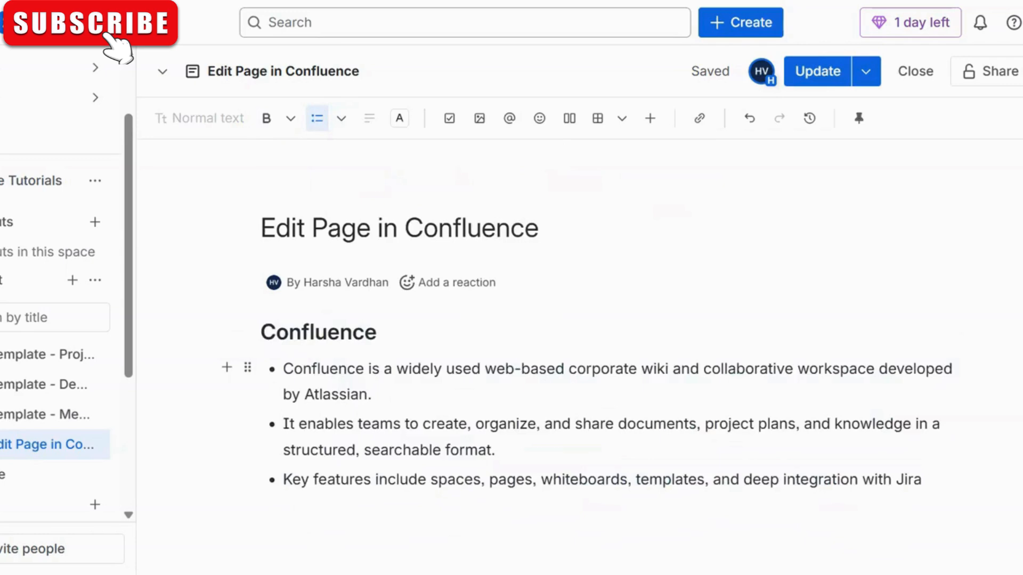
# Convert the three bulleted items under the "Confluence" heading into a task list
pyautogui.click(341, 118)
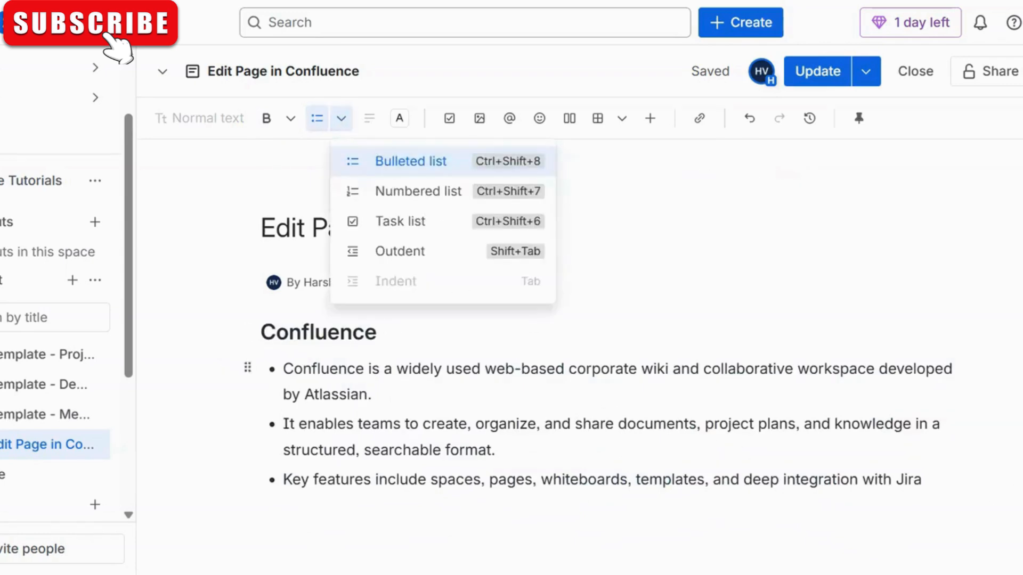
pyautogui.click(943, 517)
pyautogui.moveTo(924, 481); pyautogui.dragTo(852, 456)
pyautogui.moveTo(284, 480); pyautogui.dragTo(283, 368)
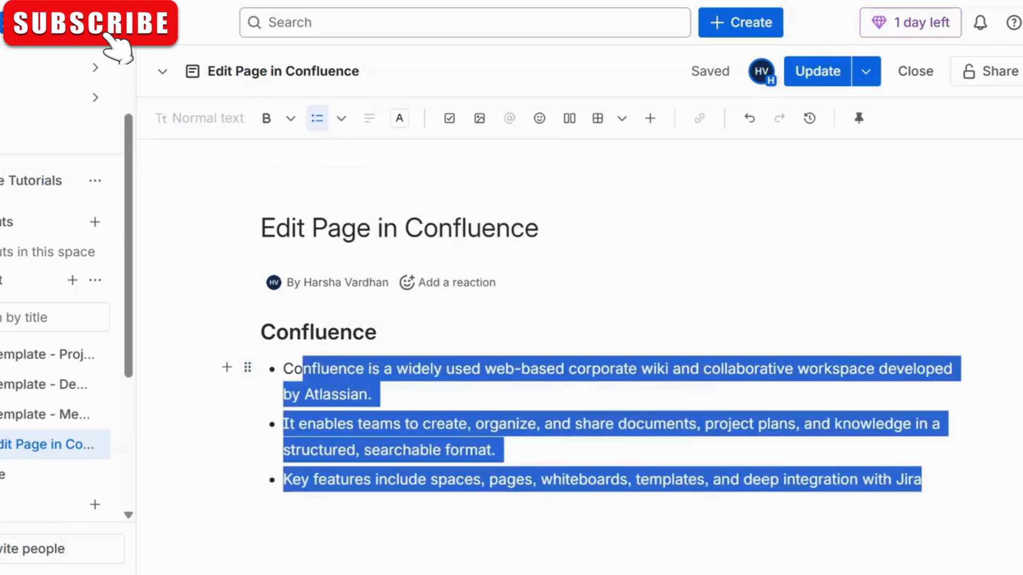
pyautogui.click(342, 120)
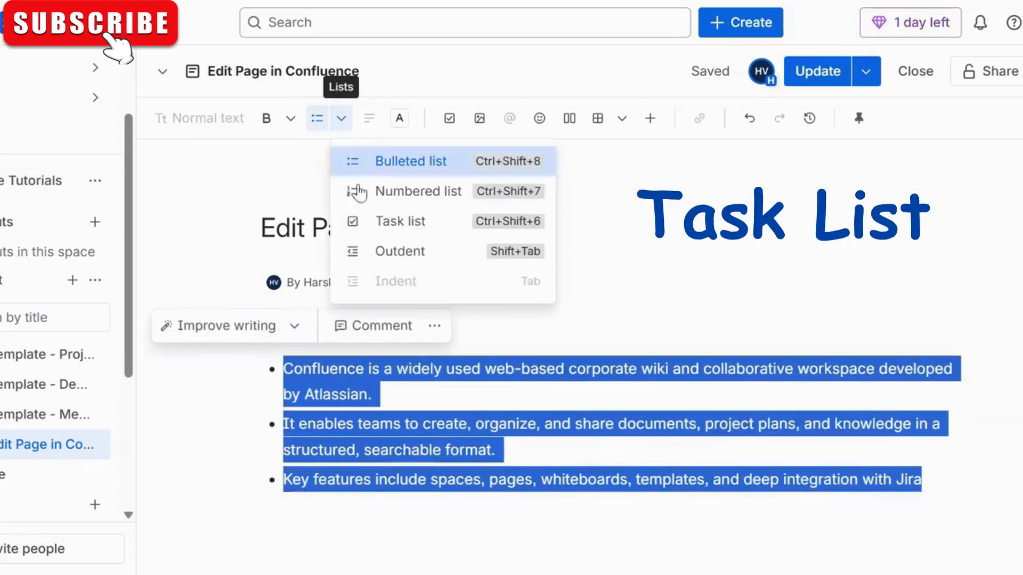
pyautogui.click(429, 234)
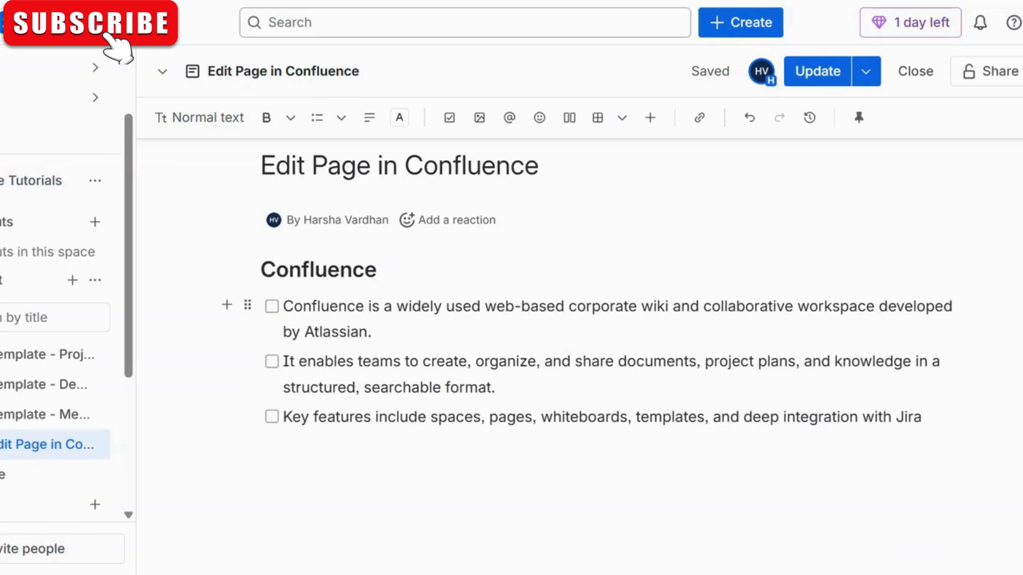
# Tick and untick the first task's checkbox, and turn the three task items back into normal paragraphs
pyautogui.click(271, 308)
pyautogui.click(272, 306)
pyautogui.press('BackSpace')
pyautogui.hotkey('shift', 'Up')
pyautogui.hotkey('shift', 'Up')
pyautogui.hotkey('shift', 'Up')
pyautogui.hotkey('shift', 'Up')
pyautogui.hotkey('shift', 'Up')
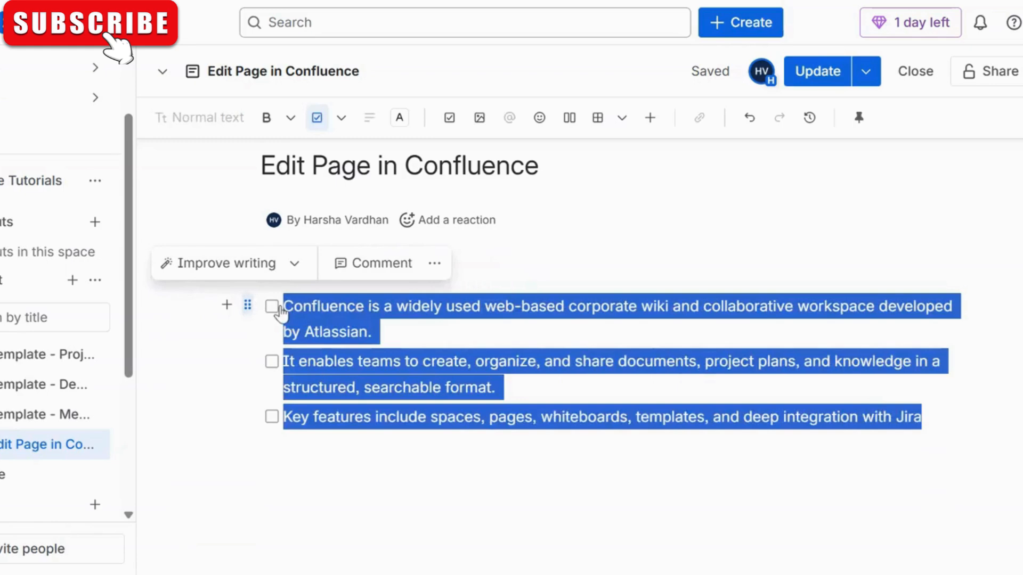
pyautogui.click(316, 120)
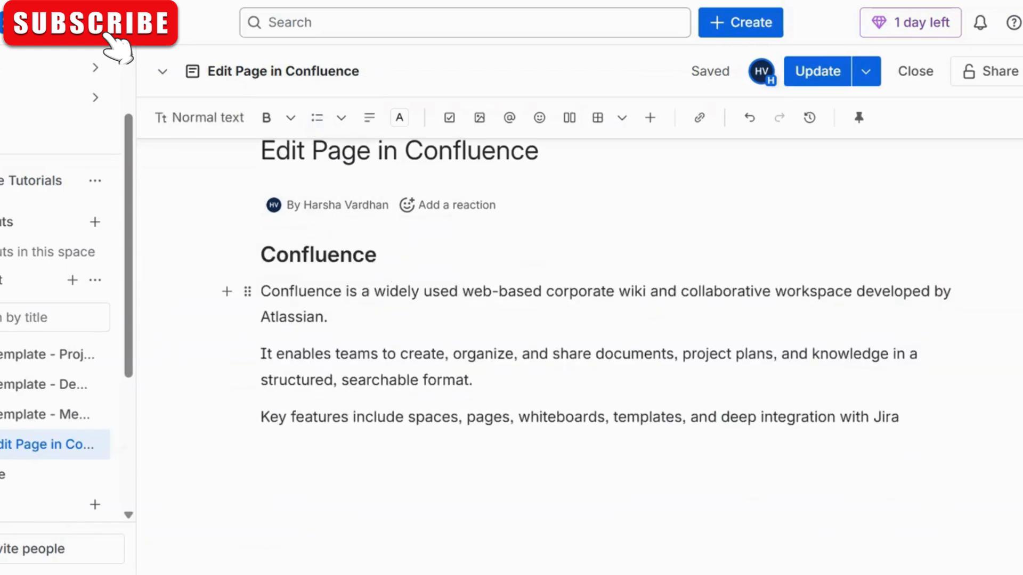
# Center-align the three body paragraphs under the "Confluence" heading
pyautogui.press('Return')
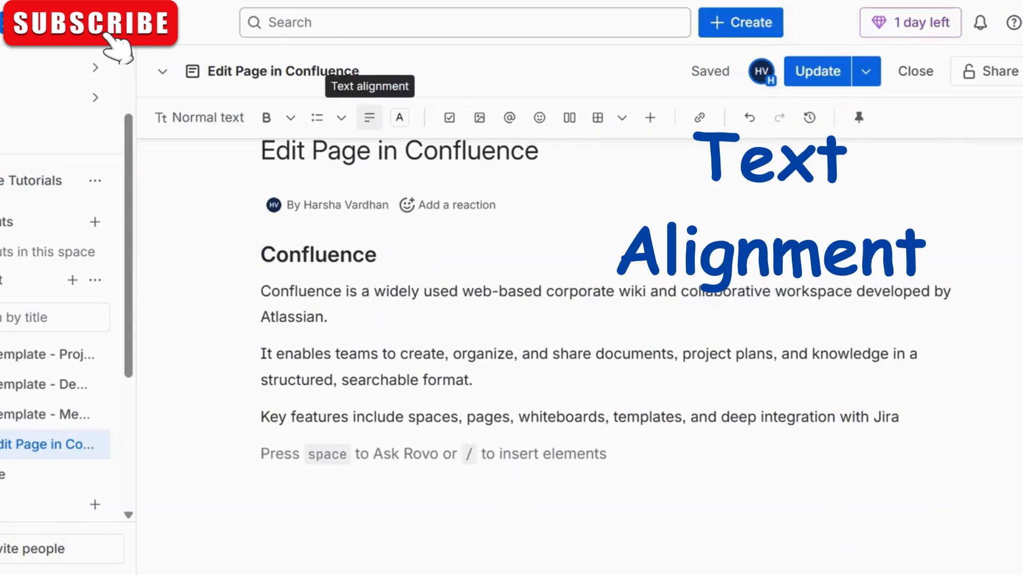
pyautogui.click(369, 118)
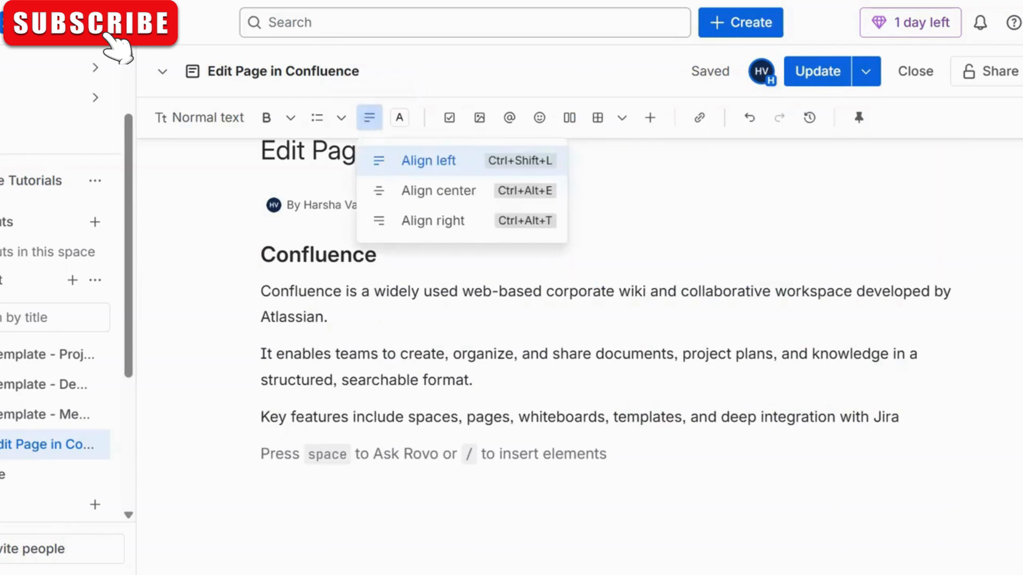
pyautogui.click(450, 193)
pyautogui.moveTo(900, 417); pyautogui.dragTo(252, 292)
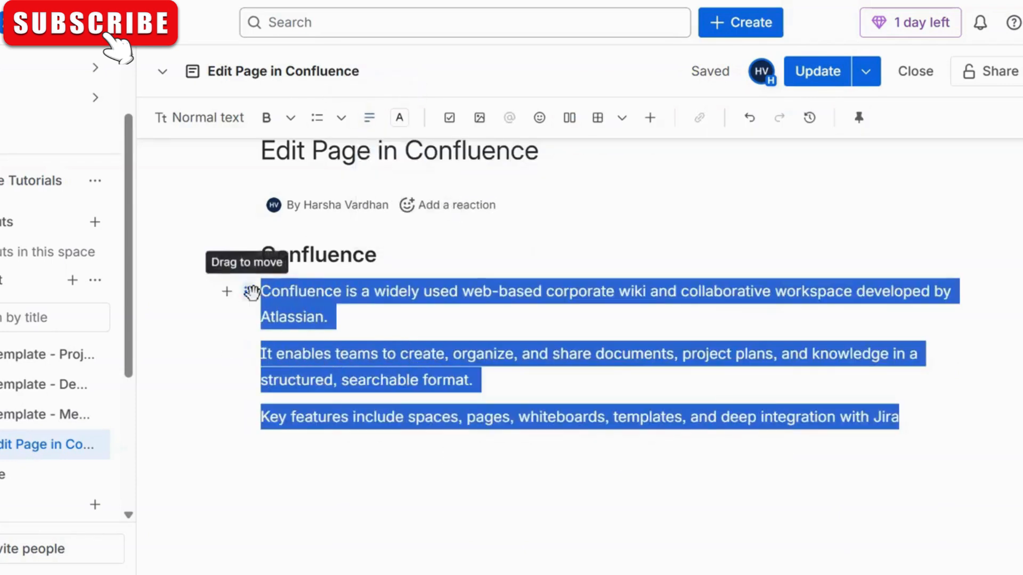
pyautogui.click(370, 121)
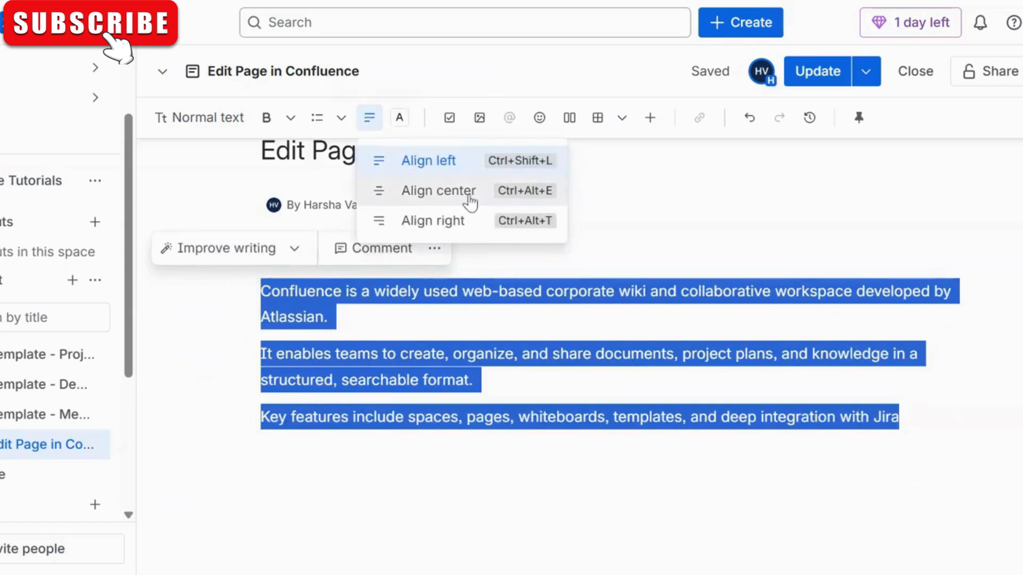
pyautogui.click(470, 203)
# Set the alignment of the three centered body paragraphs back to left
pyautogui.moveTo(936, 417); pyautogui.dragTo(340, 200)
pyautogui.click(369, 118)
pyautogui.click(393, 161)
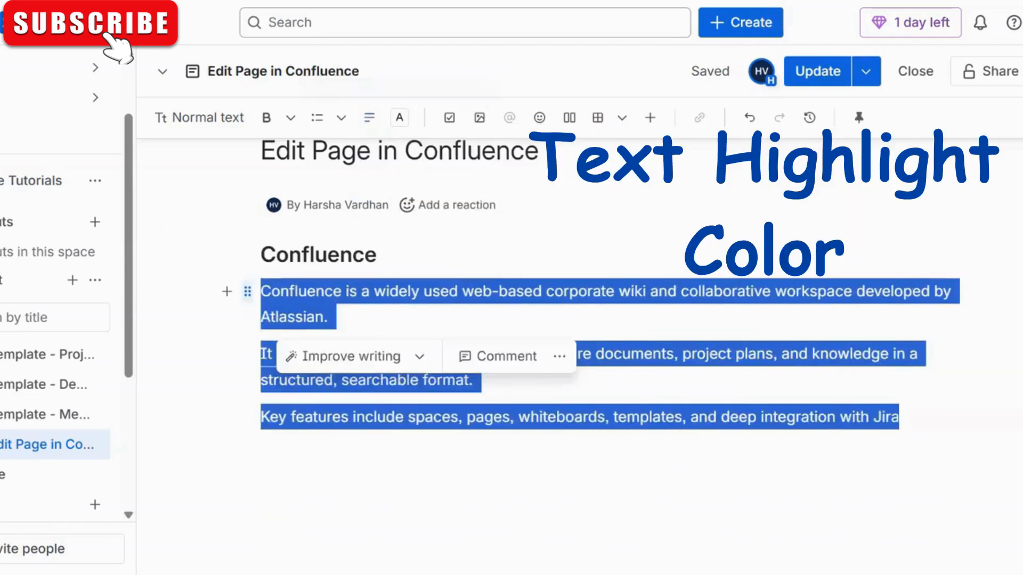
# Color the text of the first body paragraph bold green
pyautogui.click(762, 291)
pyautogui.click(332, 317)
pyautogui.tripleClick(332, 317)
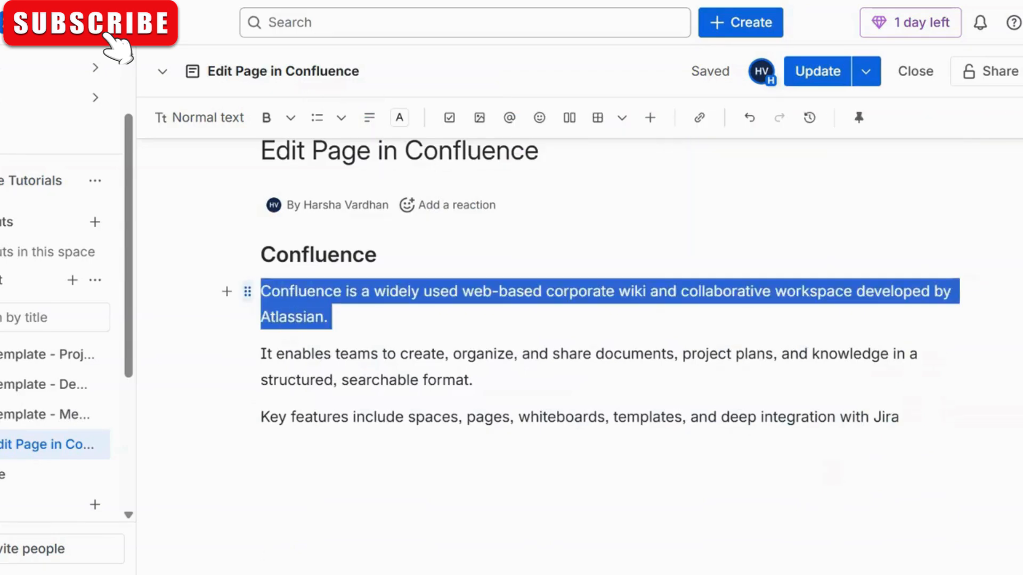
pyautogui.click(400, 118)
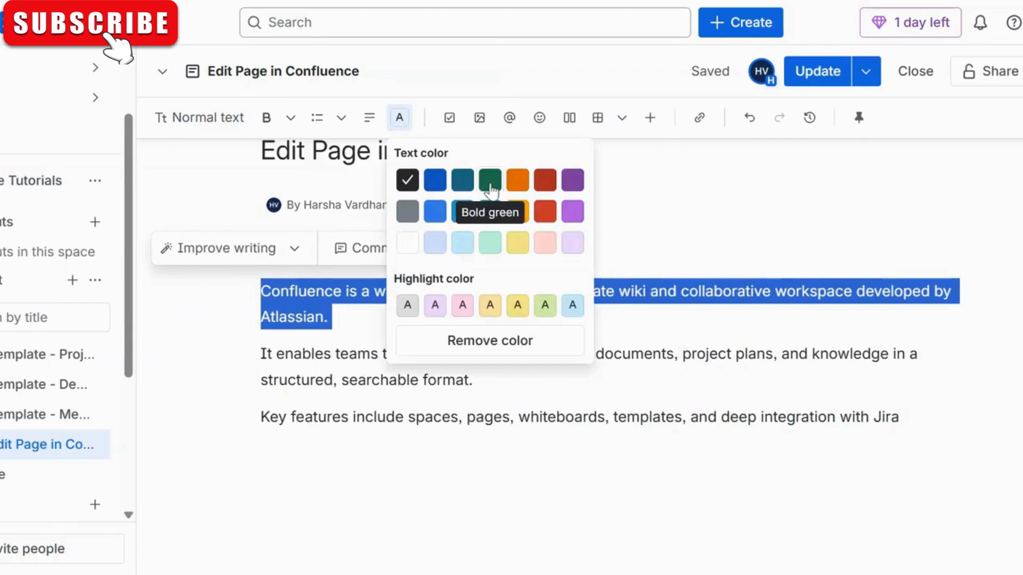
pyautogui.click(490, 211)
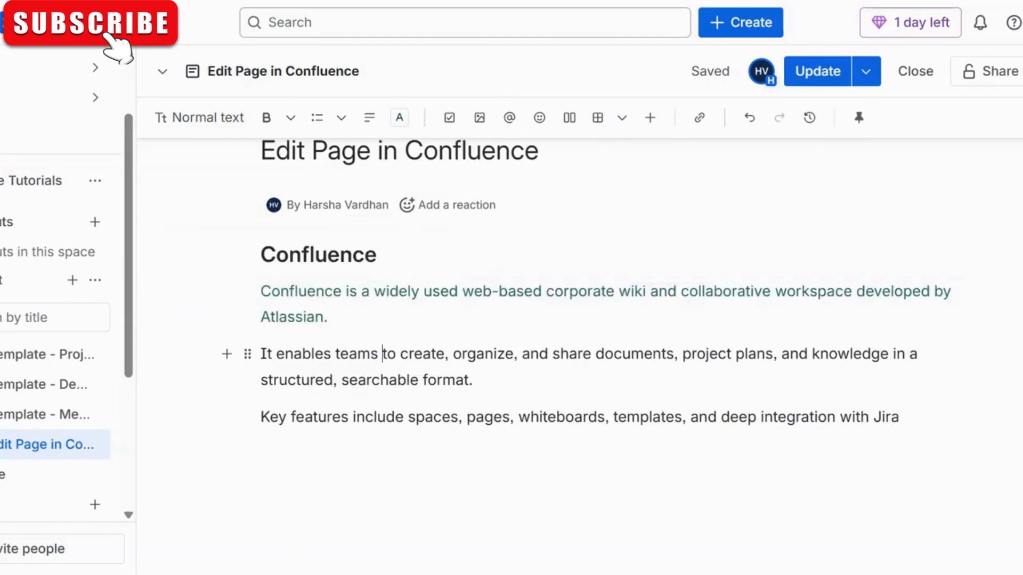
# Return the first body paragraph's green text to the default black color
pyautogui.click(332, 317)
pyautogui.moveTo(332, 317); pyautogui.dragTo(260, 291)
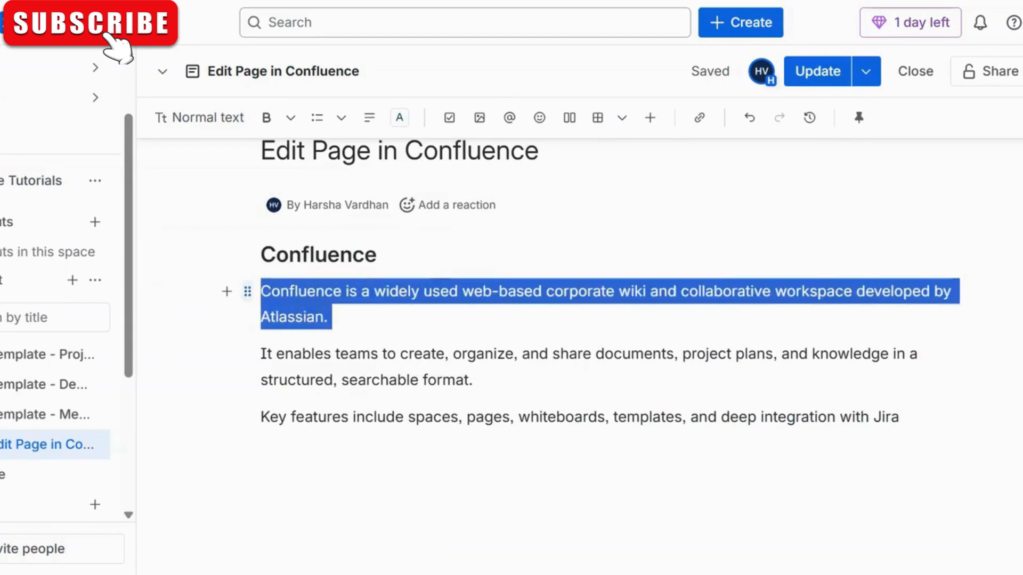
pyautogui.click(400, 117)
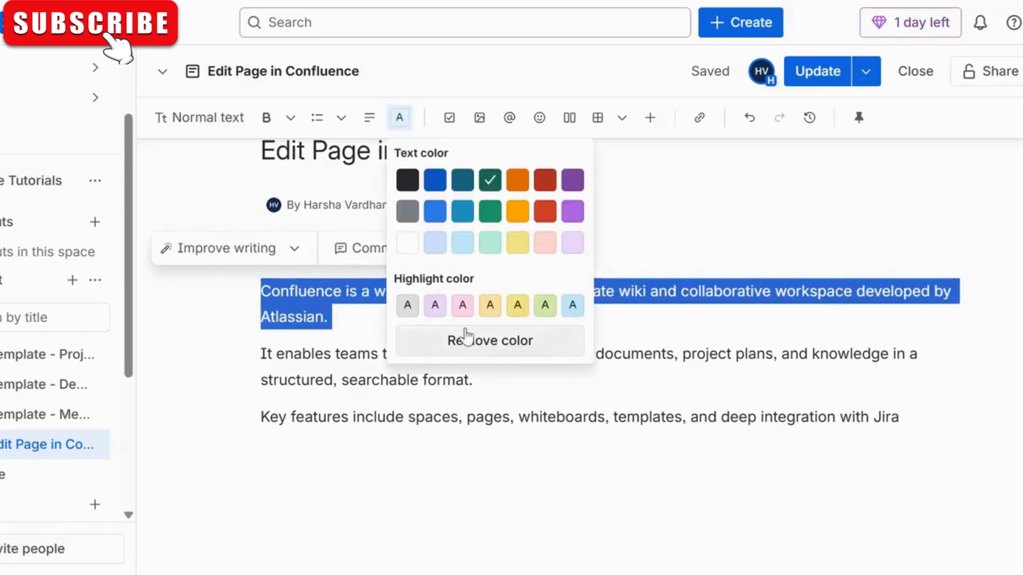
pyautogui.click(407, 182)
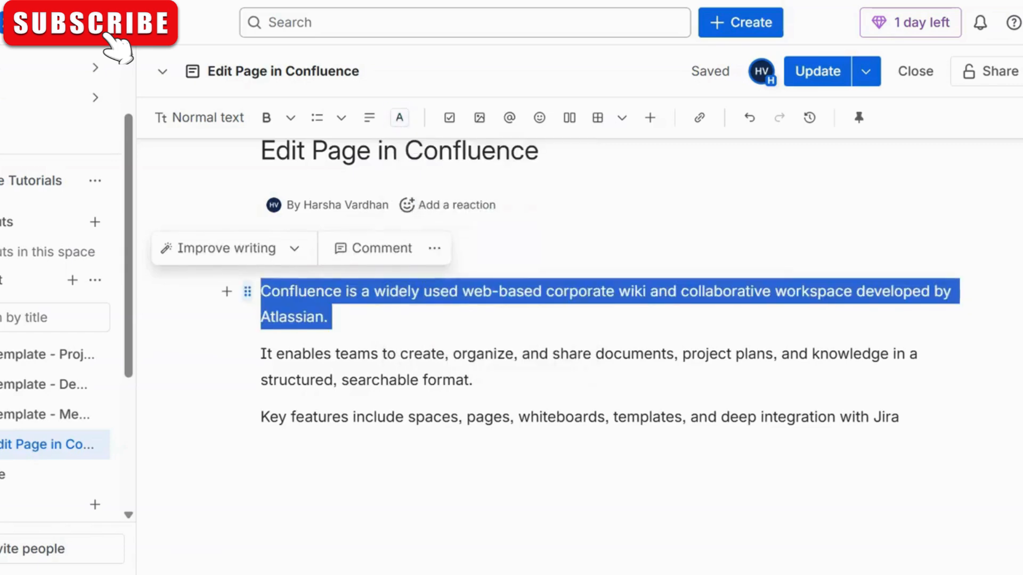
# Turn the second body paragraph, beginning "It enables teams to create", into an action item
pyautogui.click(424, 353)
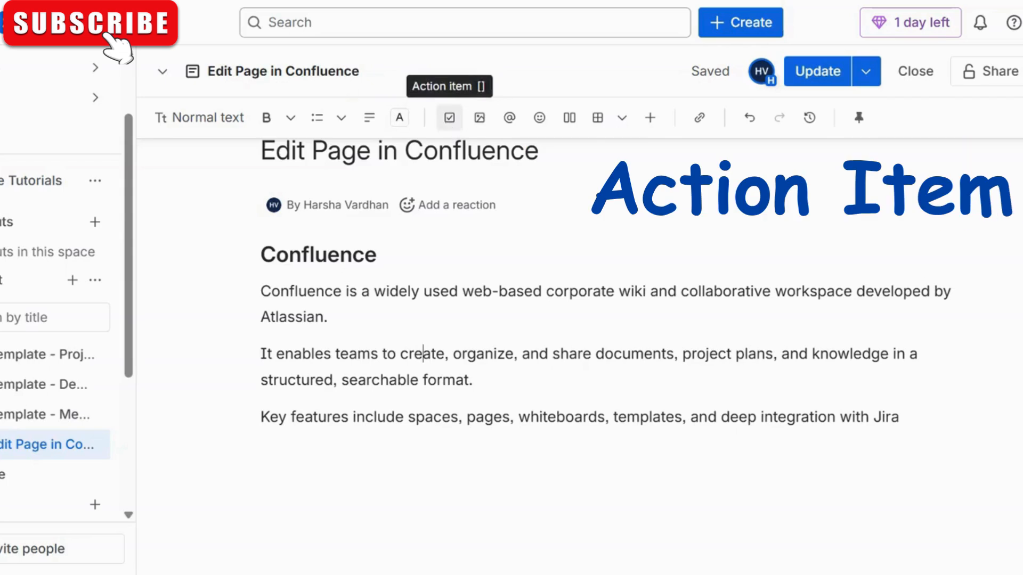
pyautogui.click(449, 117)
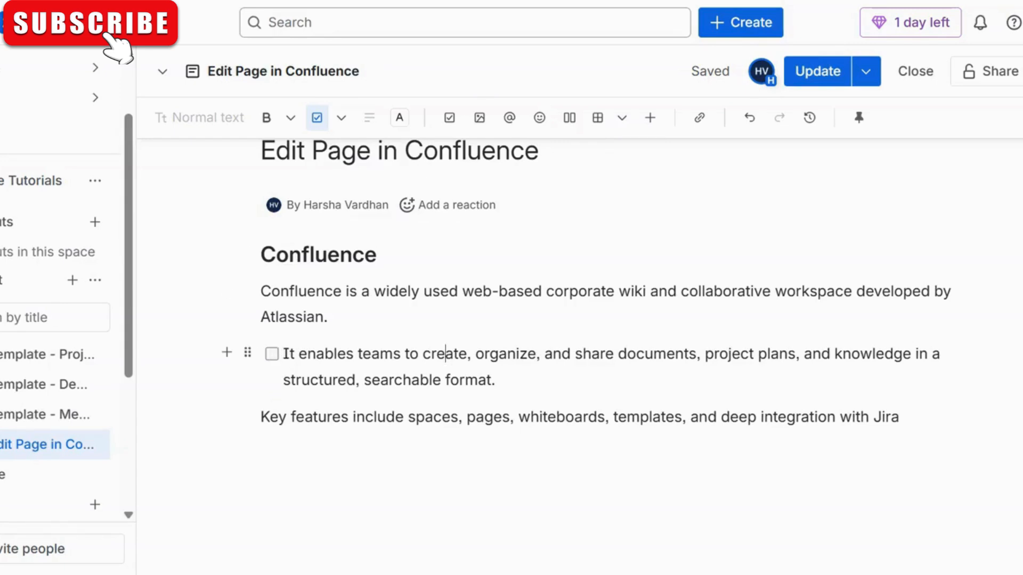
pyautogui.moveTo(500, 379); pyautogui.dragTo(276, 366)
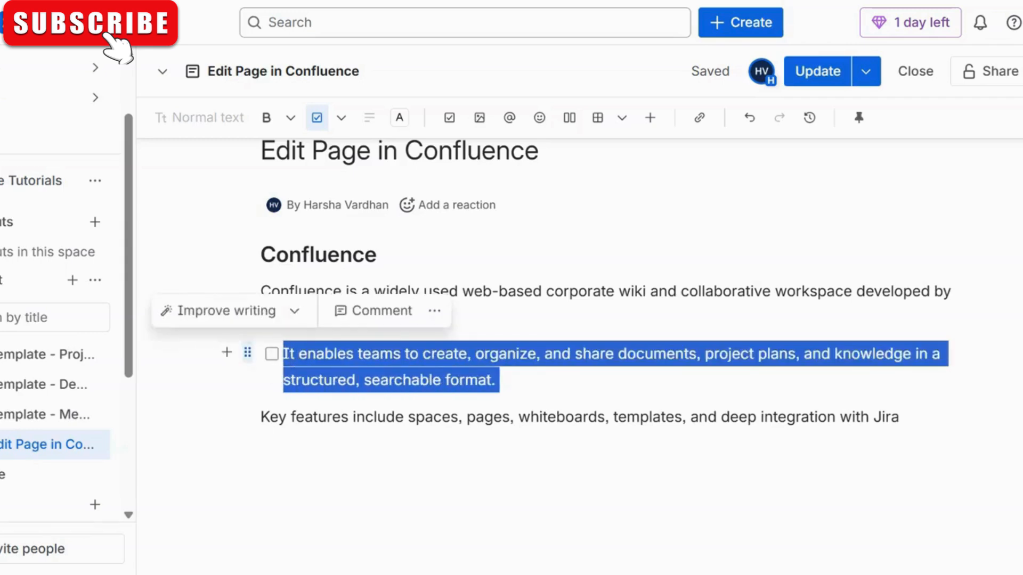
pyautogui.click(342, 118)
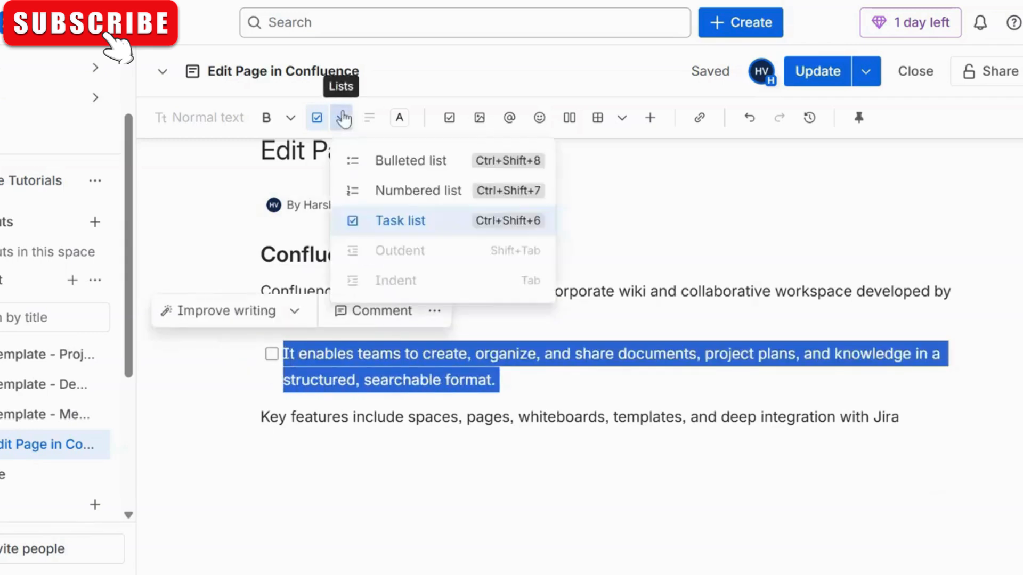
pyautogui.click(397, 221)
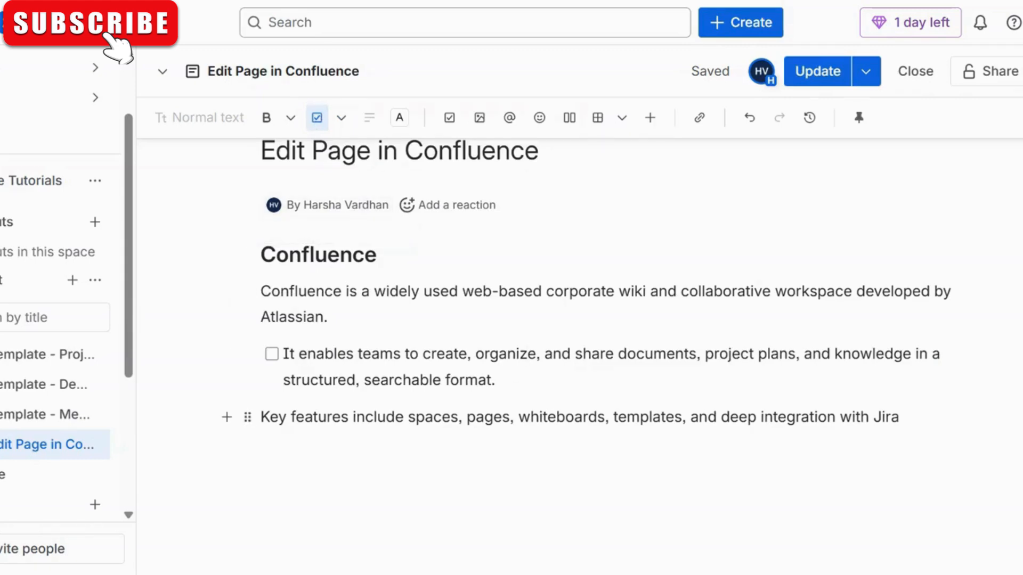
# Replace the period at the end of the action item with a mention of the page author
pyautogui.click(500, 380)
pyautogui.press('BackSpace')
pyautogui.write('@')
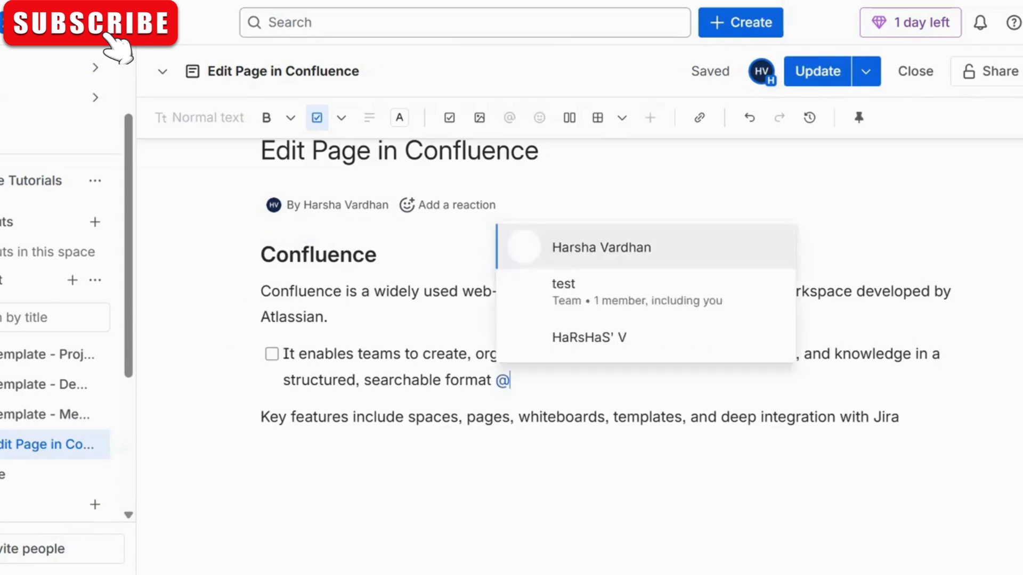
pyautogui.click(538, 244)
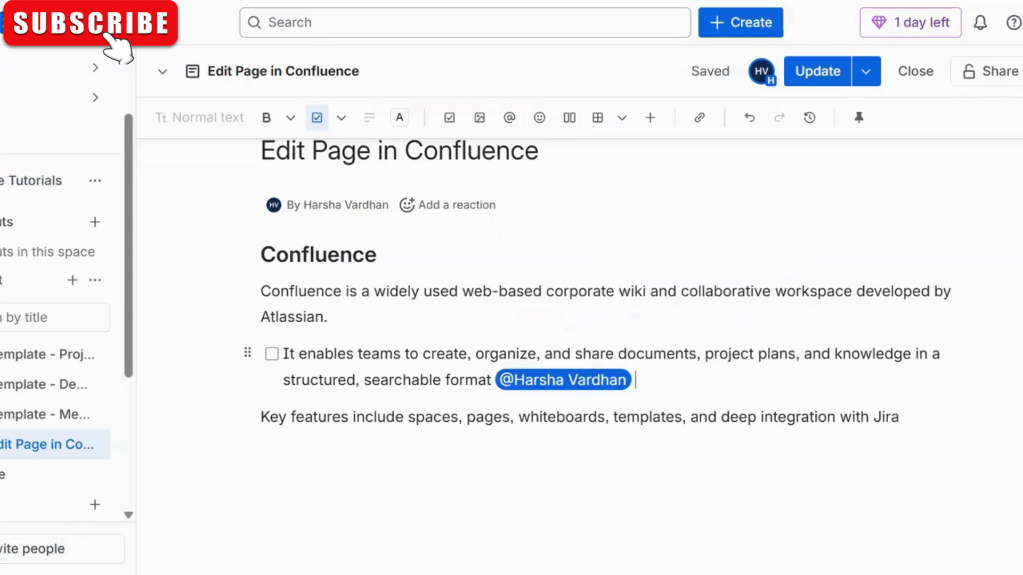
# Insert a date after the mention in the action item and set it to March 31, 2026
pyautogui.write('/due')
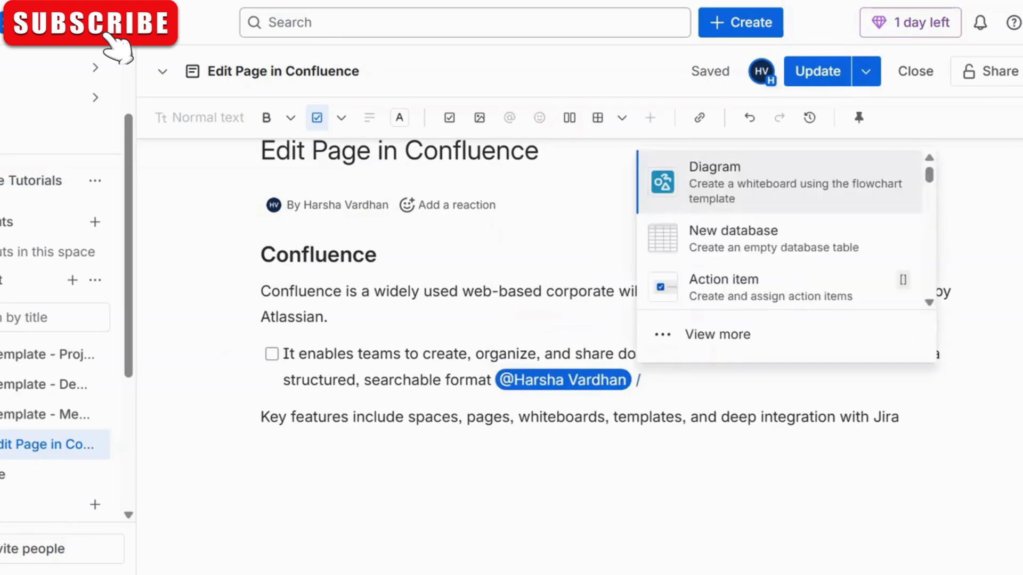
pyautogui.press('BackSpace')
pyautogui.press('BackSpace')
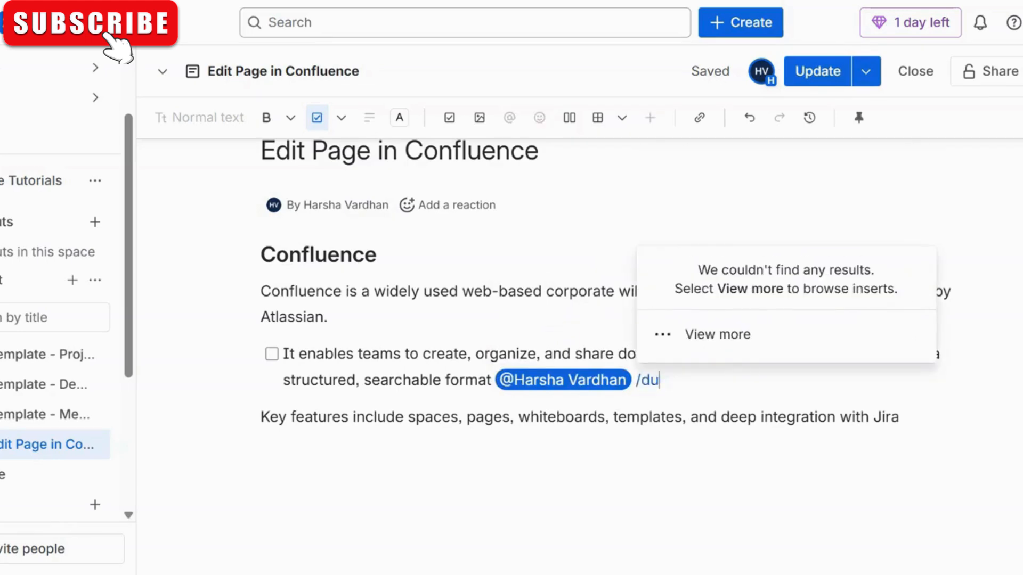
pyautogui.write('a')
pyautogui.click(737, 181)
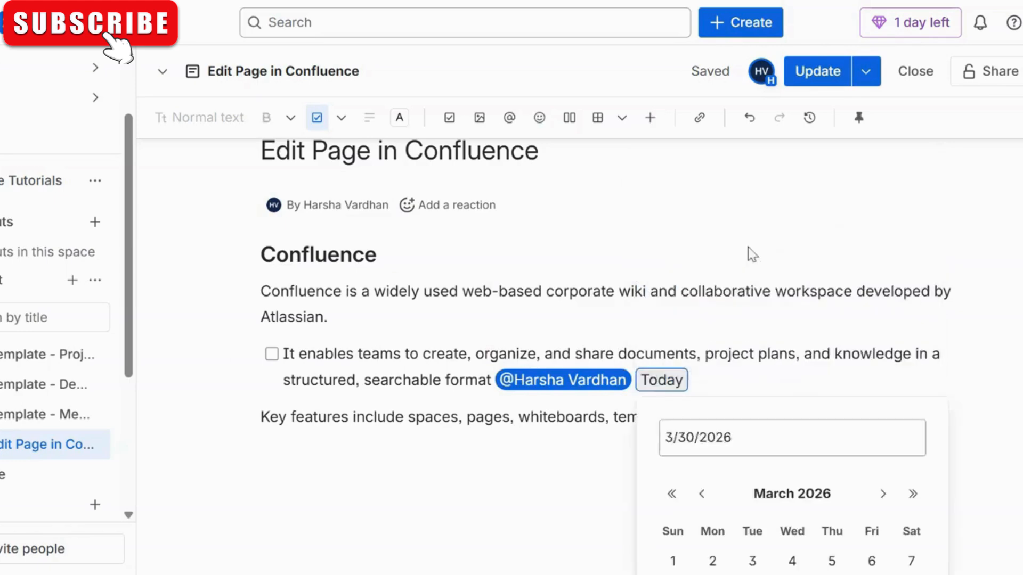
pyautogui.scroll(-2, 920, 434)
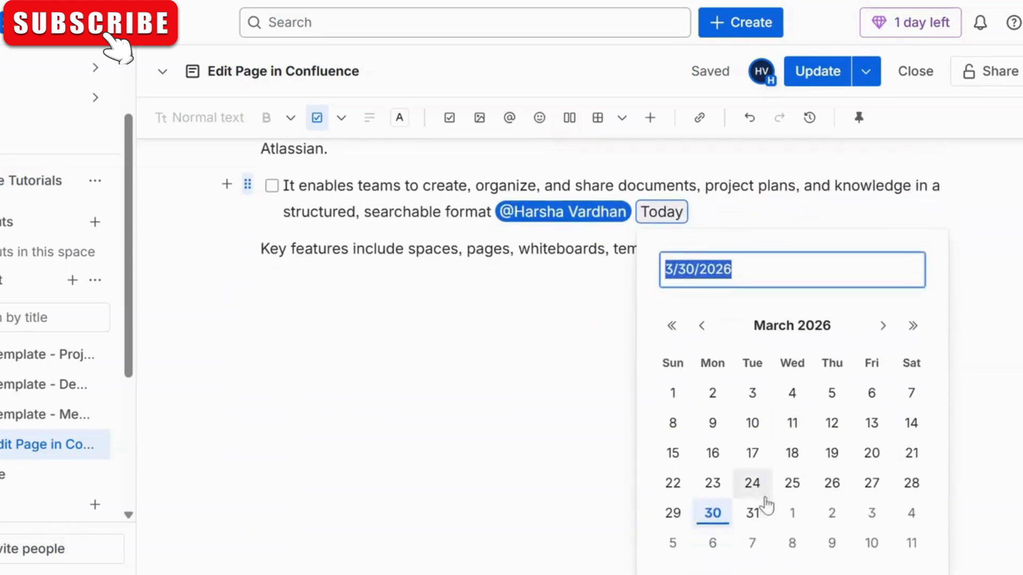
pyautogui.click(754, 515)
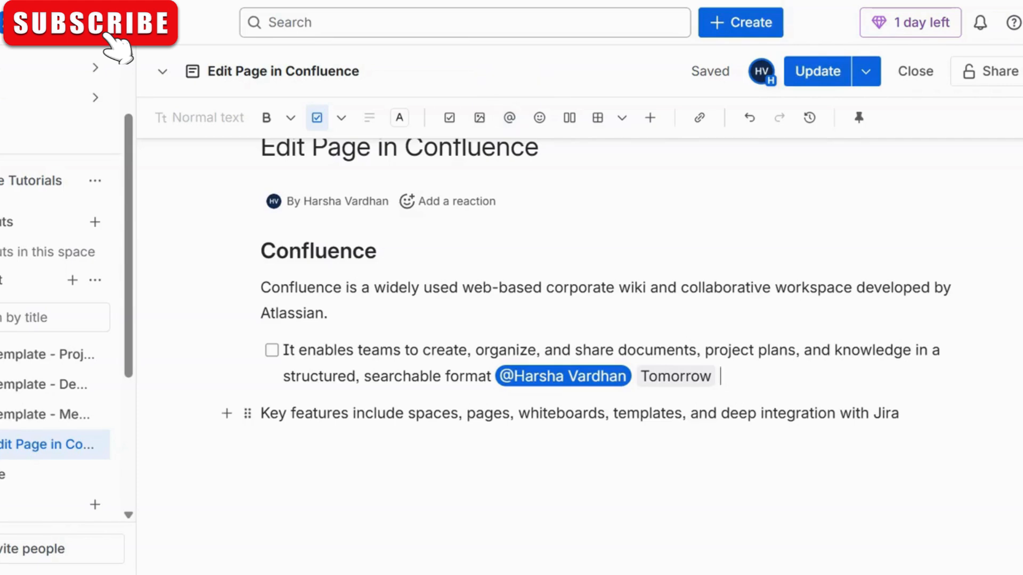
# Add a new line below the "Key features" paragraph and insert a mention of the page author there
pyautogui.click(901, 414)
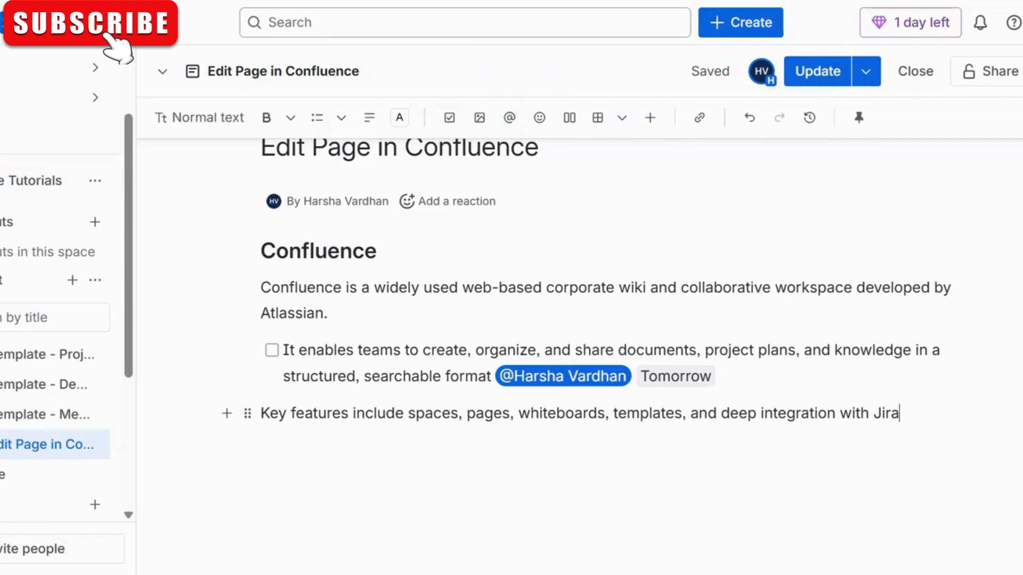
pyautogui.press('Return')
pyautogui.write('/')
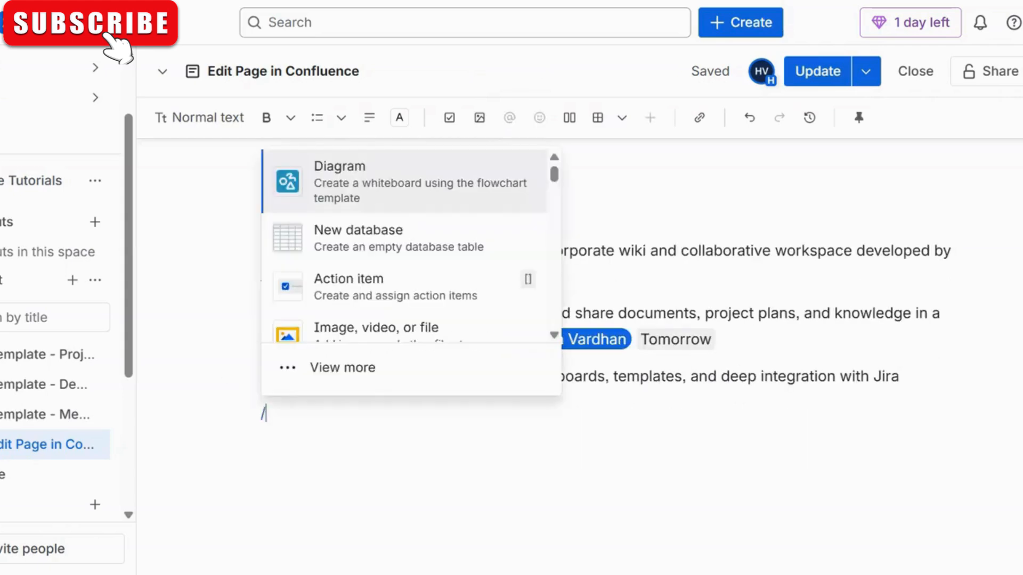
pyautogui.write('men')
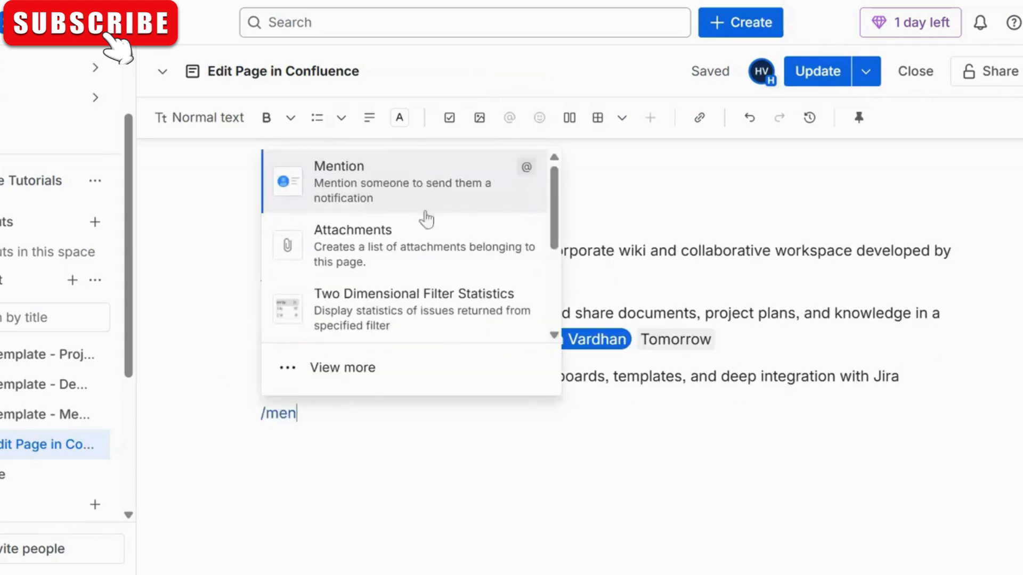
pyautogui.click(413, 198)
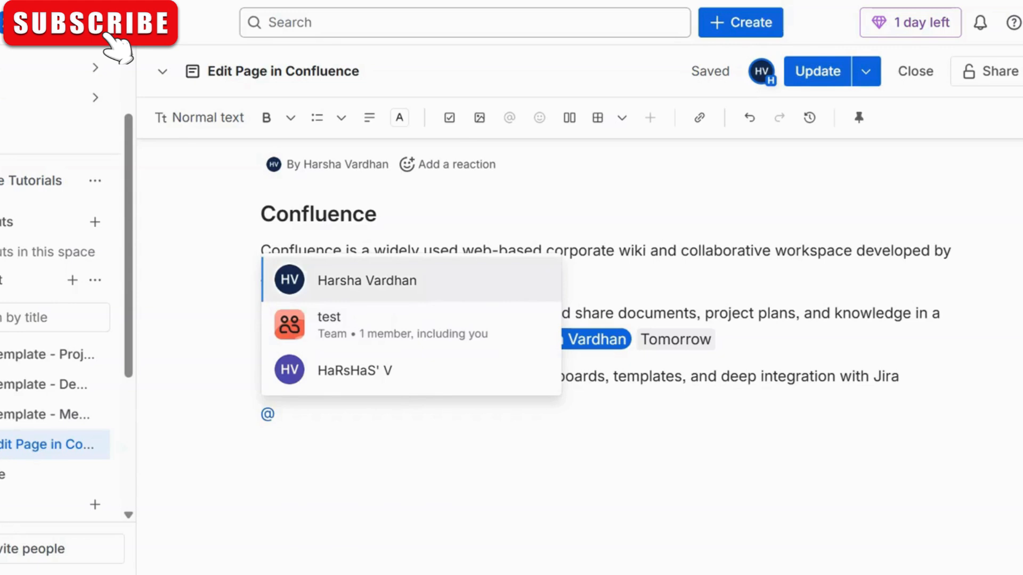
pyautogui.press('Return')
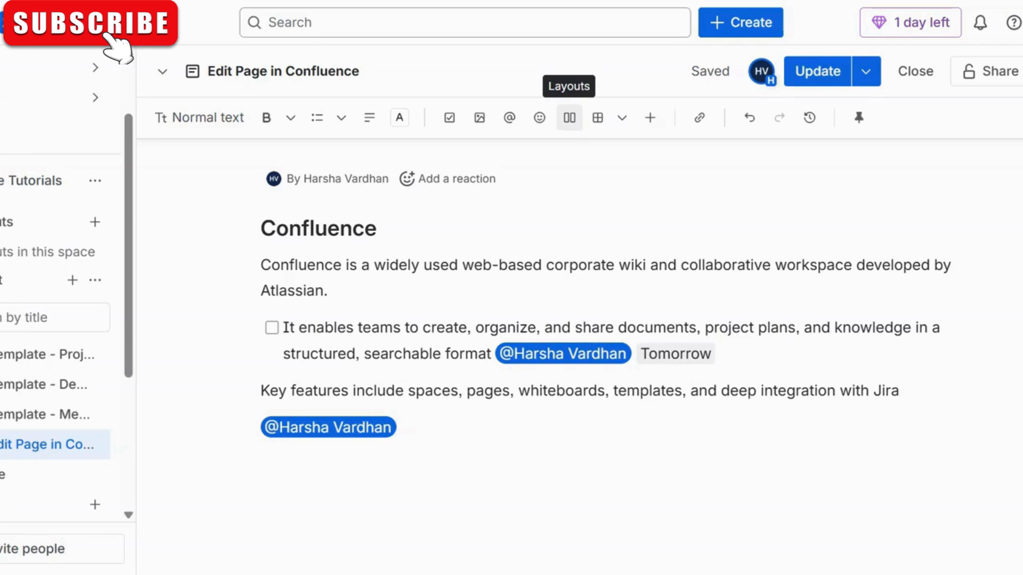
# Insert a two-column layout below the last mention and copy the first body paragraph into its first column
pyautogui.click(570, 130)
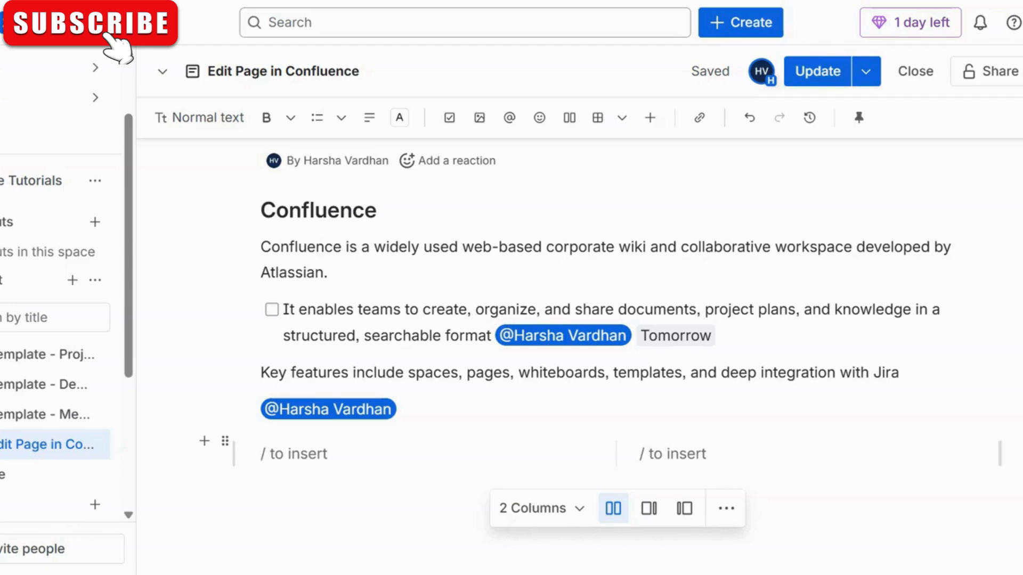
pyautogui.moveTo(329, 272); pyautogui.dragTo(261, 246)
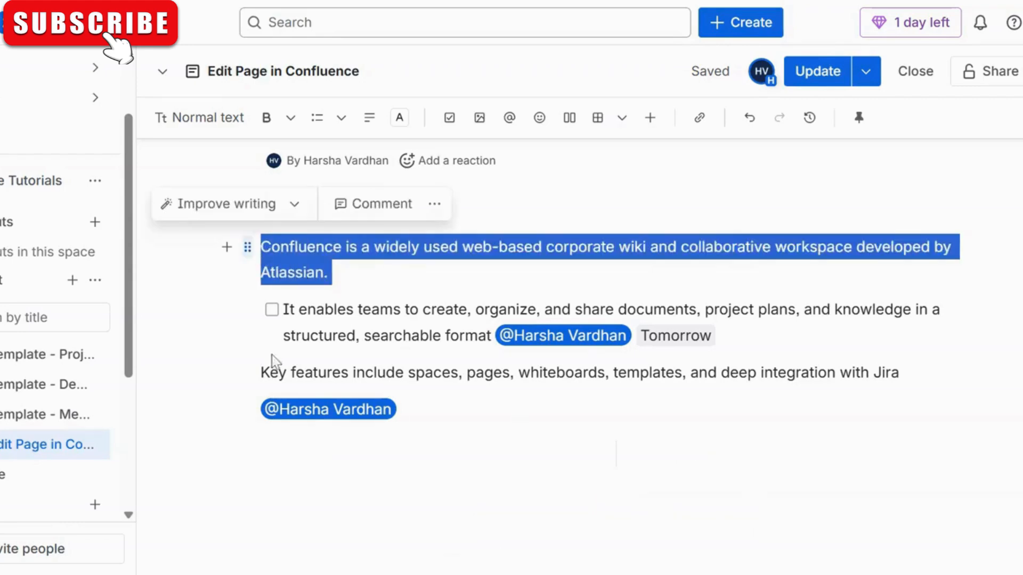
pyautogui.hotkey('ctrl', 'c')
pyautogui.click(303, 472)
pyautogui.hotkey('ctrl', 'v')
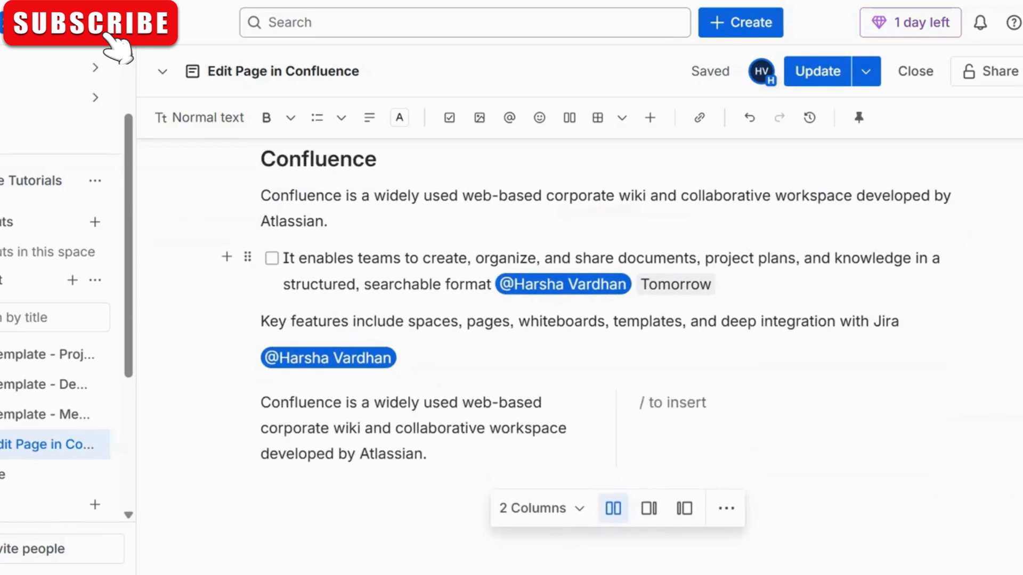
# Copy the action item with its mention and date into the layout's second column
pyautogui.moveTo(721, 285); pyautogui.dragTo(272, 258)
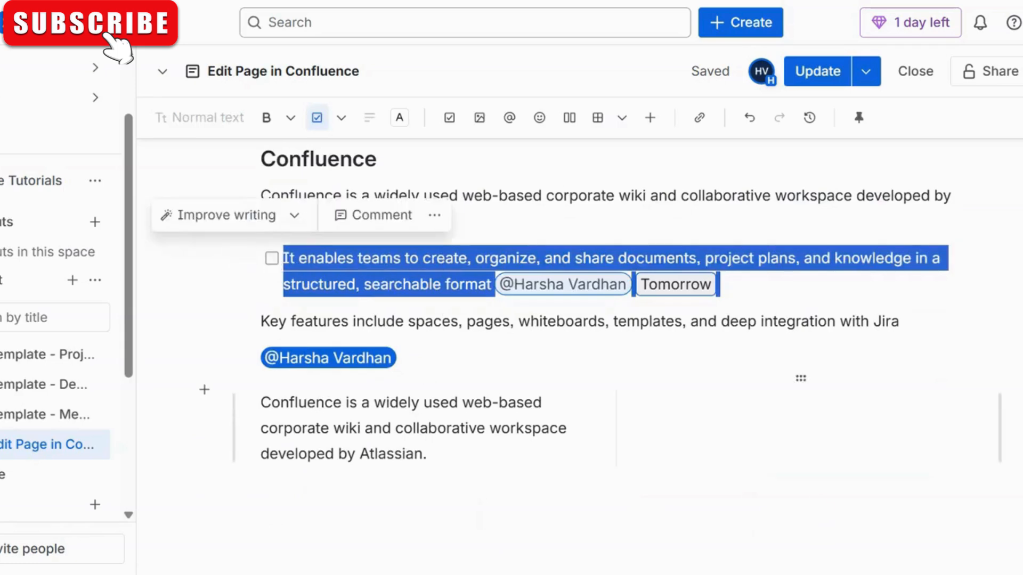
pyautogui.hotkey('ctrl', 'c')
pyautogui.click(648, 403)
pyautogui.hotkey('ctrl', 'v')
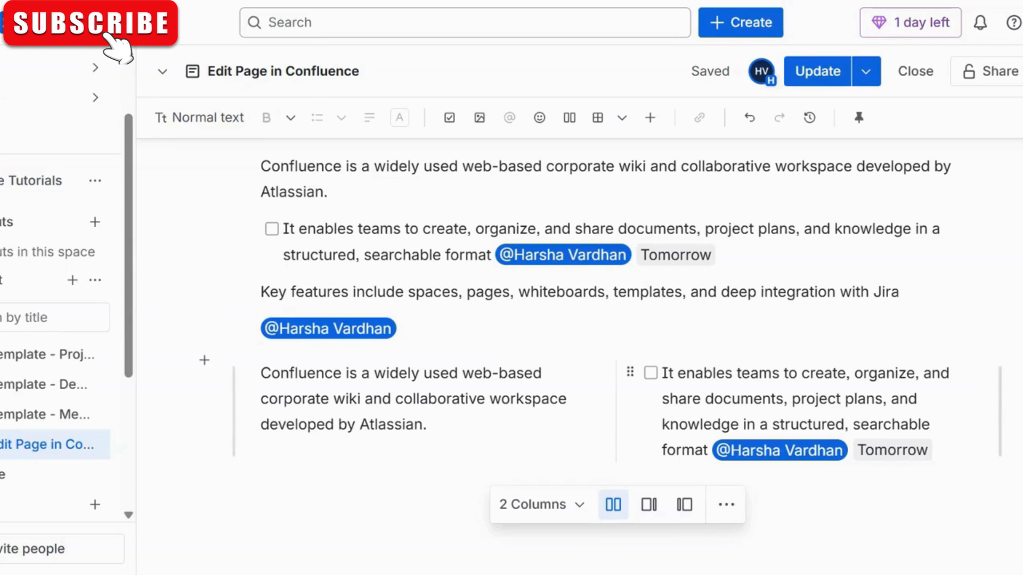
# Change the two-column layout to a wide first column with a narrow second column as a right sidebar
pyautogui.click(654, 506)
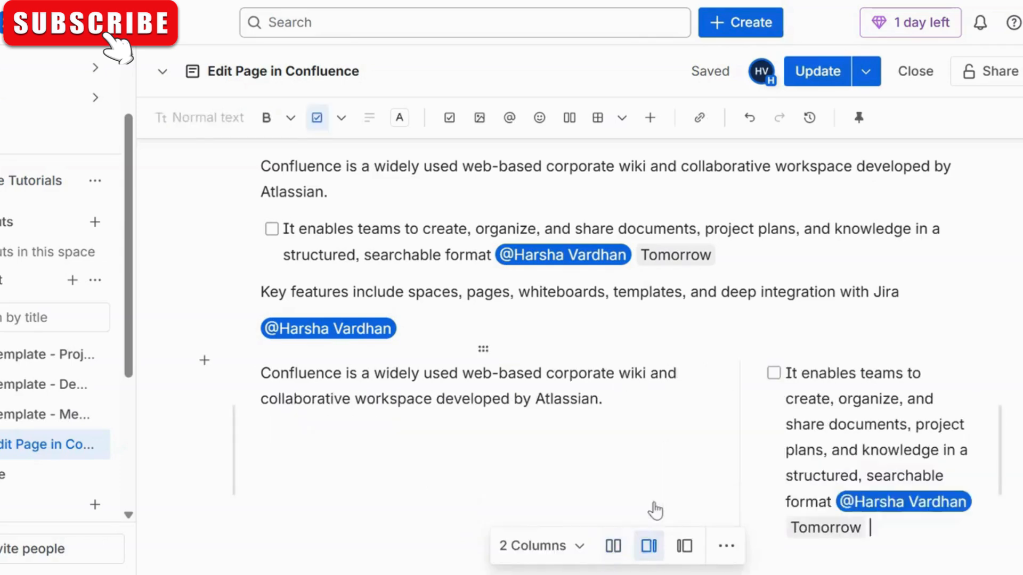
pyautogui.scroll(-1, 682, 526)
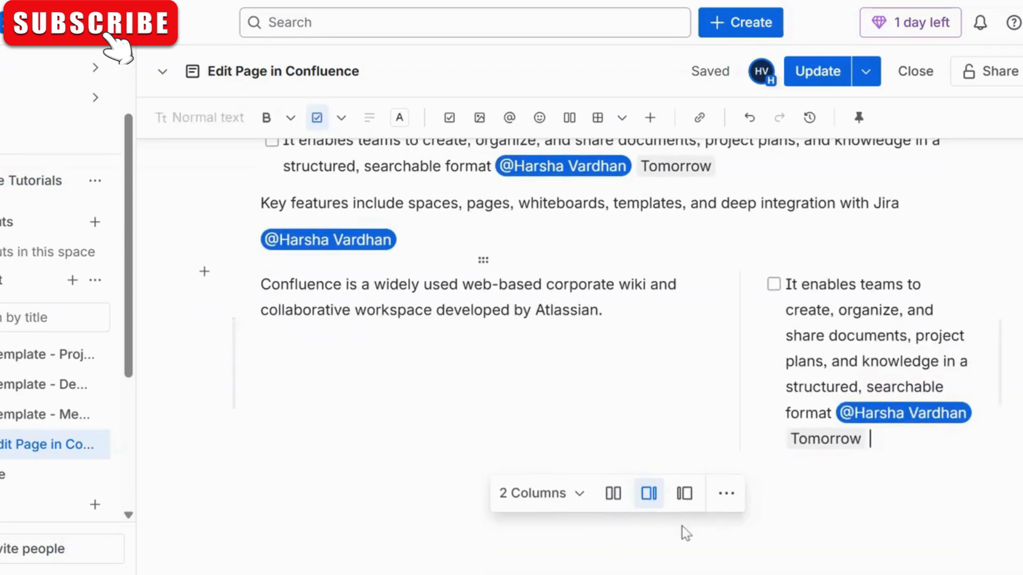
# Change the two-column layout to a narrow left sidebar with a wide second column, and switch the section to three columns
pyautogui.click(685, 495)
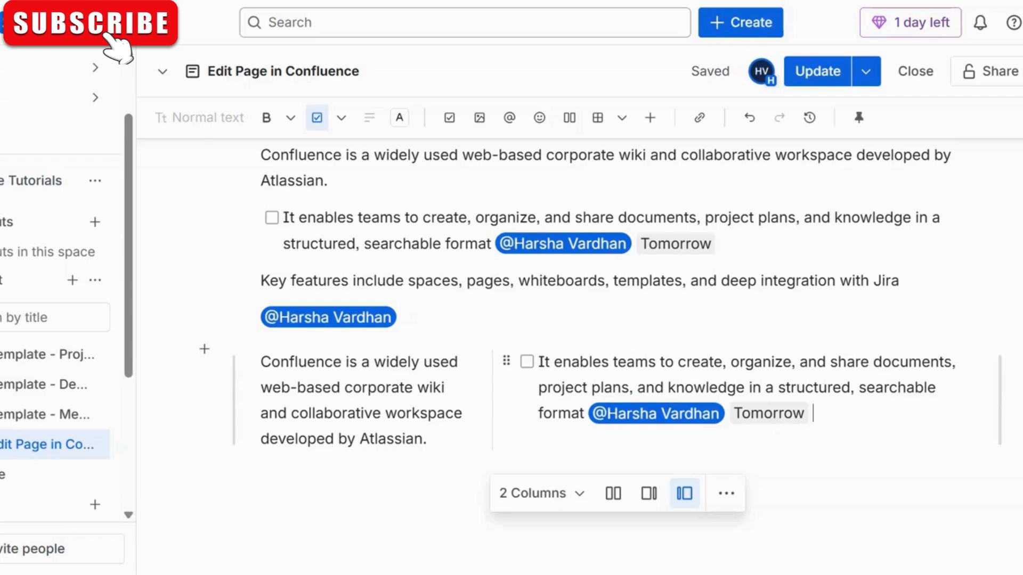
pyautogui.click(585, 496)
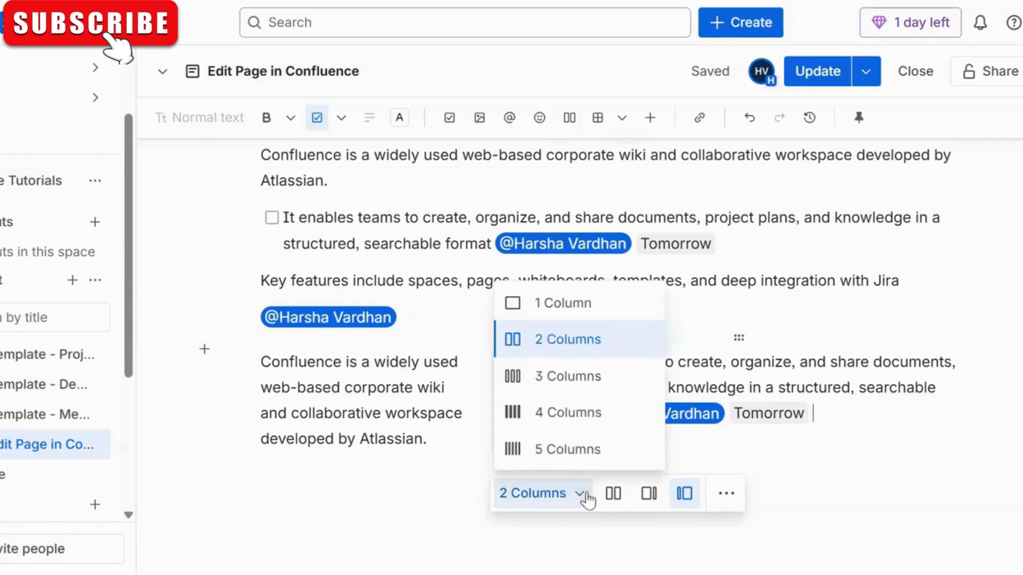
pyautogui.click(594, 379)
# Expand the layout section below the last mention to four columns
pyautogui.click(560, 494)
pyautogui.click(567, 414)
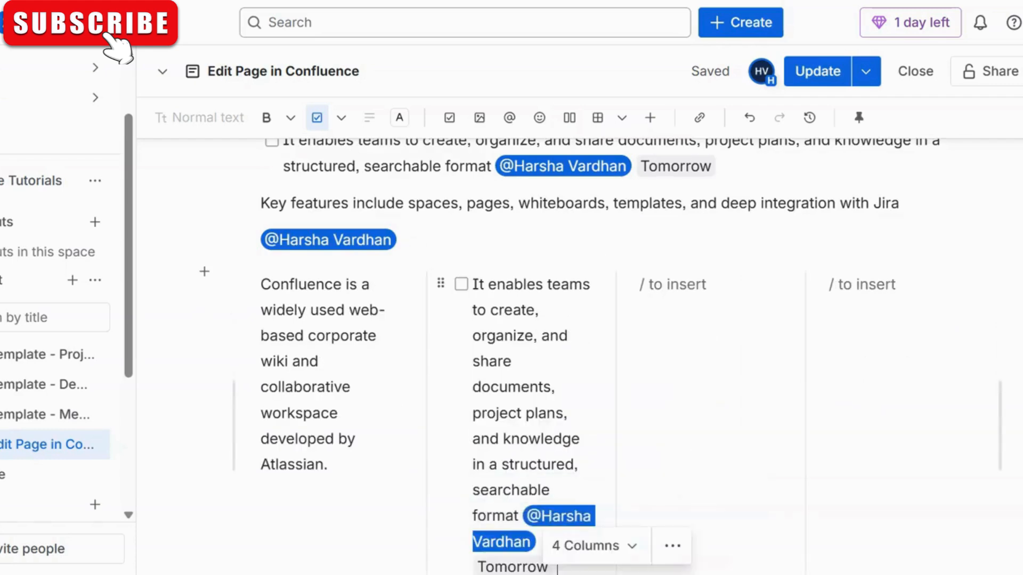
pyautogui.scroll(-2, 607, 448)
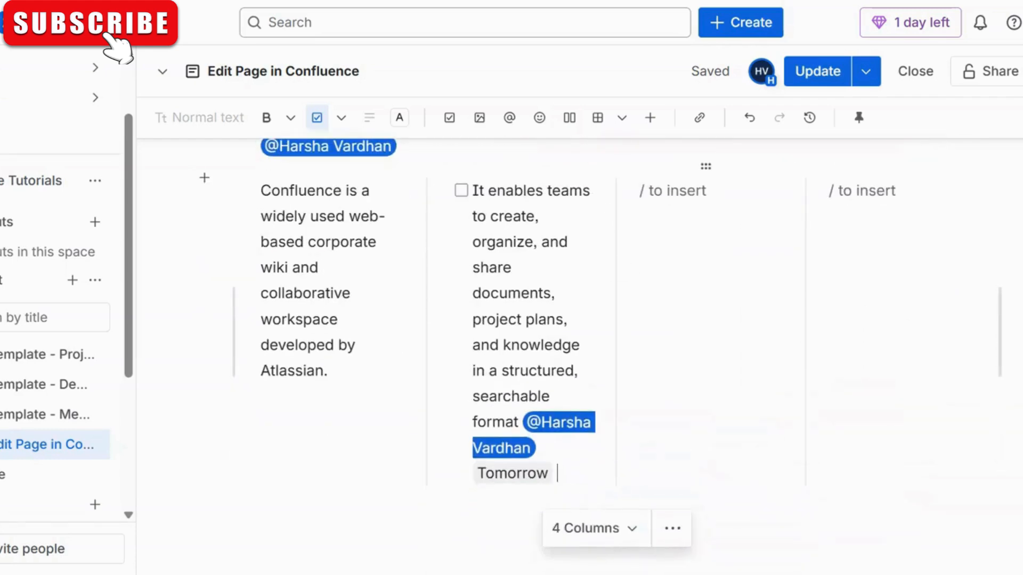
# Insert a smiley emoji with a three-by-three table below it in the layout's empty third column
pyautogui.click(673, 191)
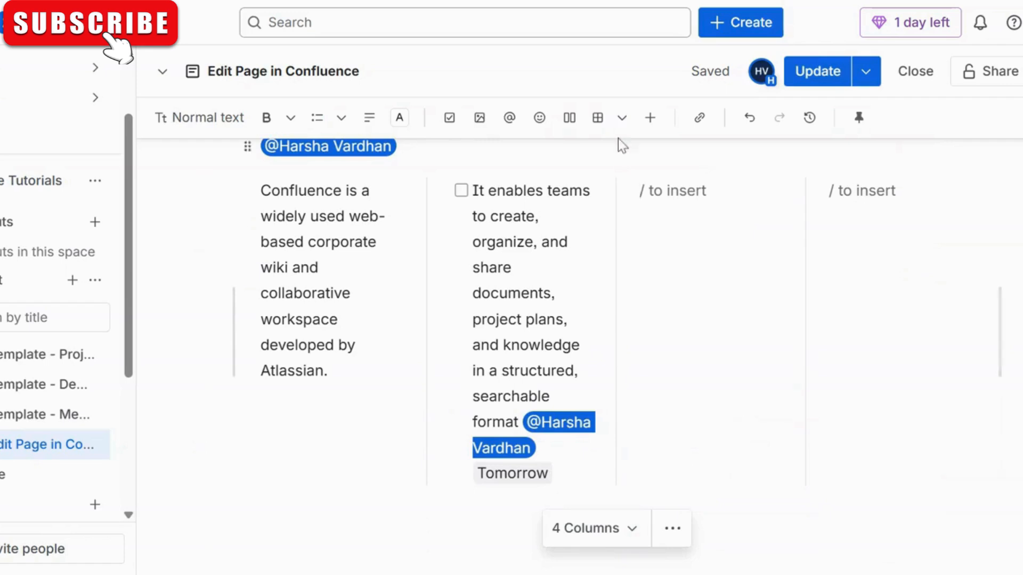
pyautogui.click(539, 117)
pyautogui.click(591, 311)
pyautogui.scroll(2, 594, 320)
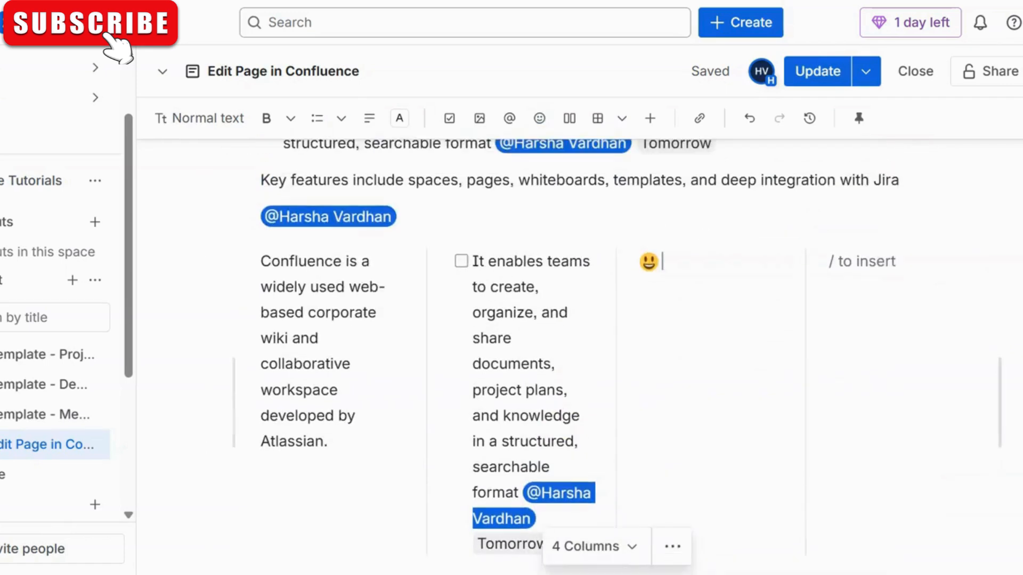
pyautogui.click(598, 119)
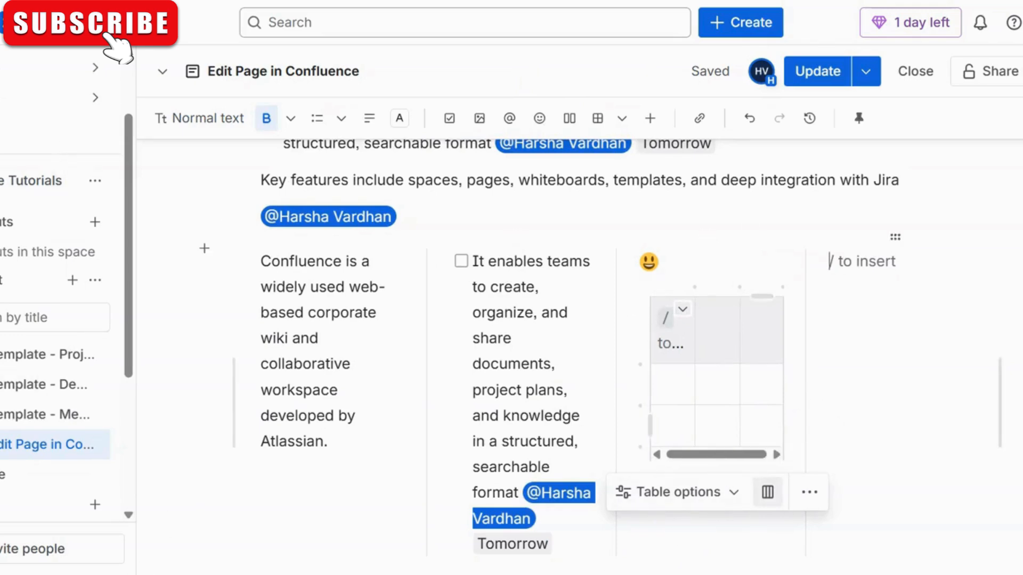
# Delete the entire four-column layout with all its contents from the page
pyautogui.click(815, 441)
pyautogui.click(553, 416)
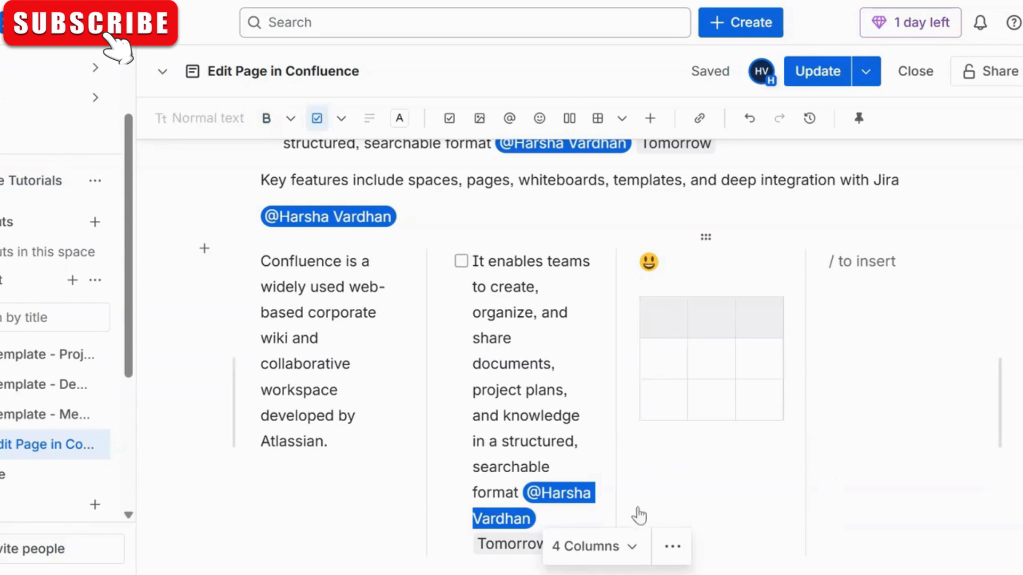
pyautogui.click(603, 546)
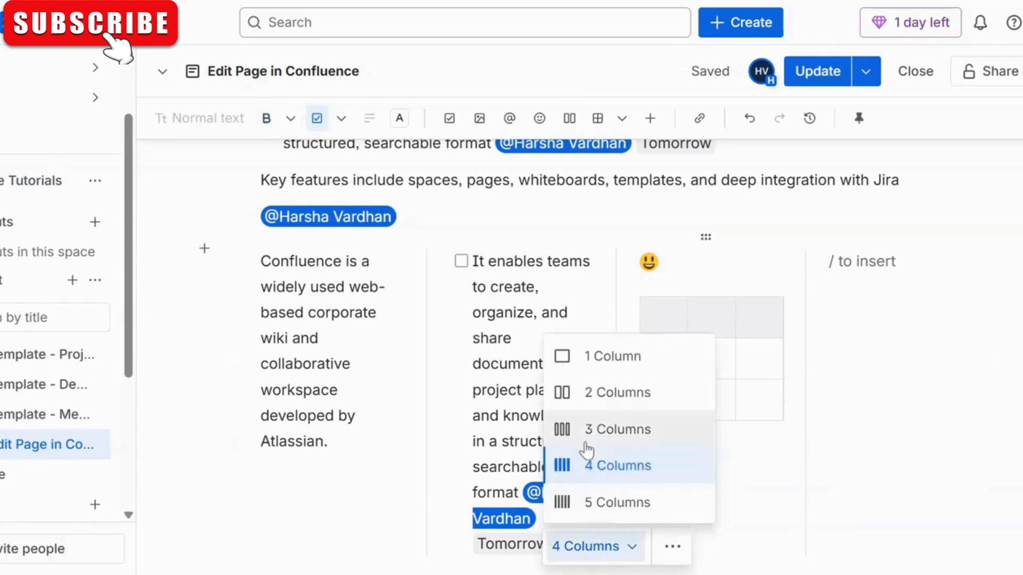
pyautogui.click(672, 548)
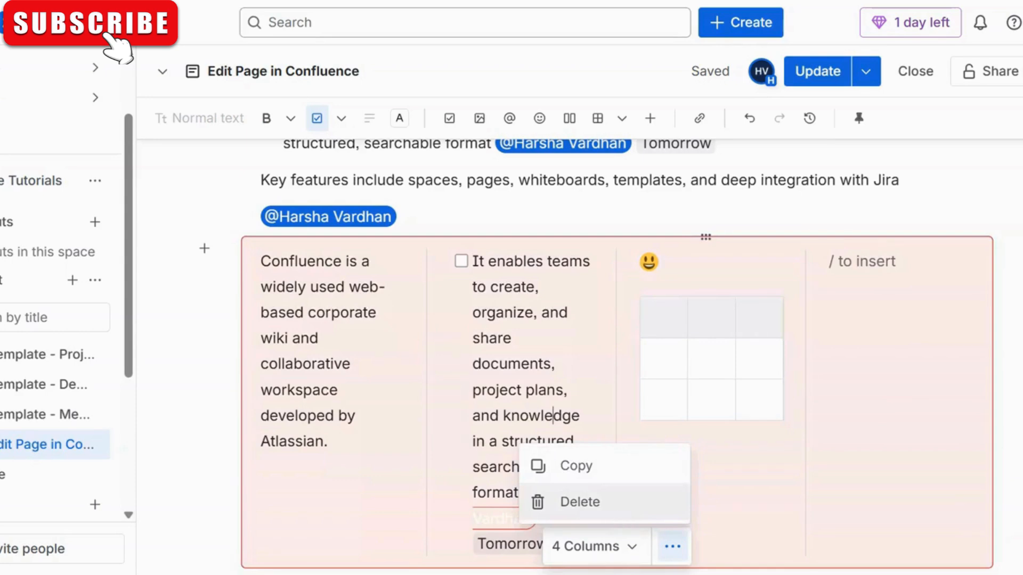
pyautogui.click(611, 515)
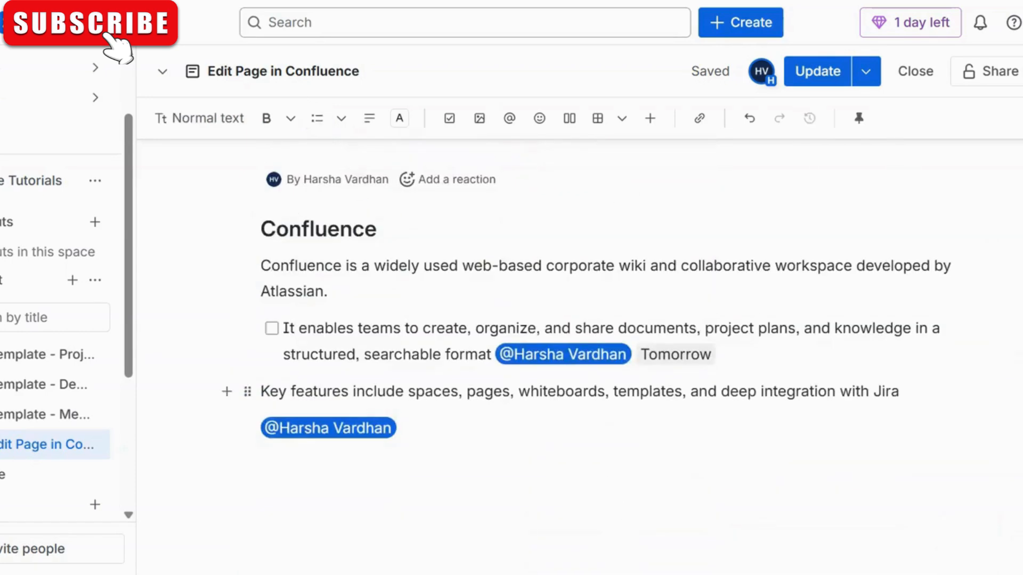
# Start a new line below the last mention on the page
pyautogui.click(468, 478)
pyautogui.press('Return')
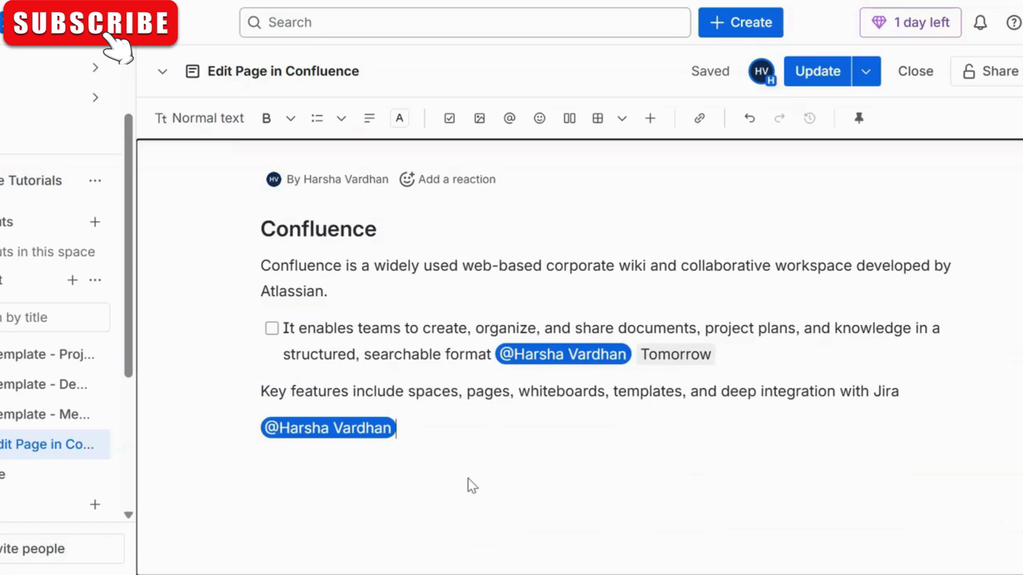